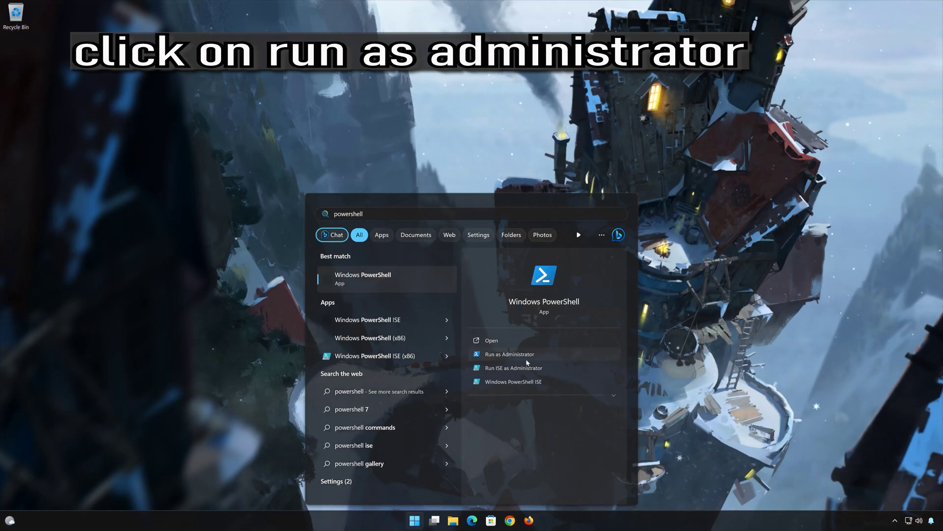
# Step: Launch Windows PowerShell as administrator, allow it to make changes, and move its window toward the middle of the desktop
pyautogui.click(549, 357)
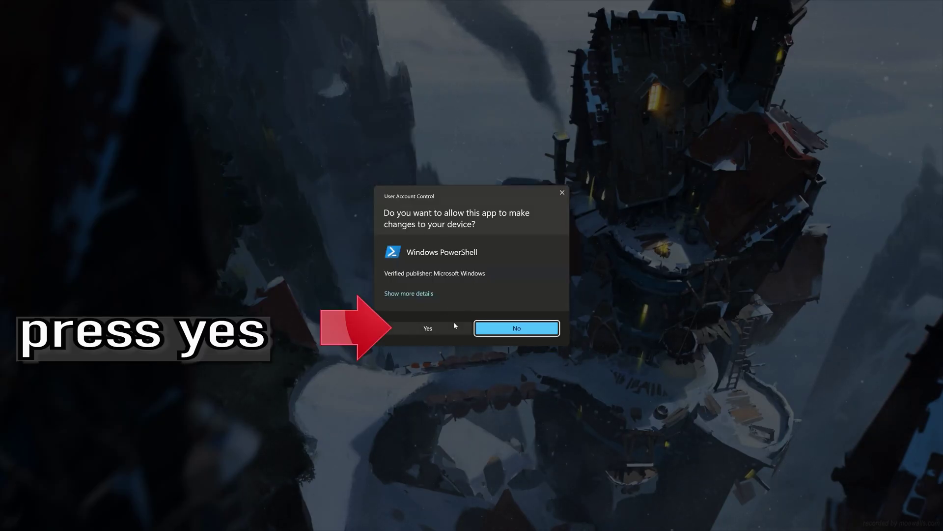
pyautogui.click(427, 329)
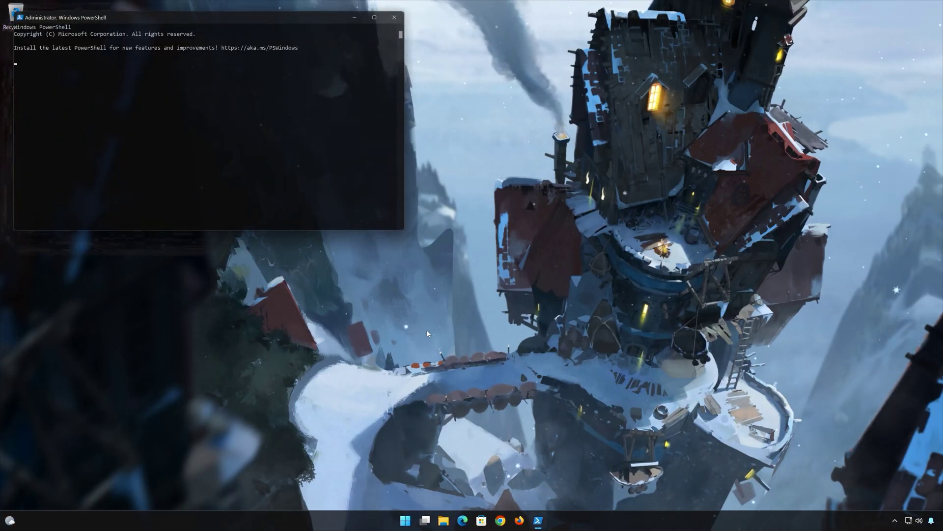
pyautogui.moveTo(251, 18); pyautogui.dragTo(516, 126)
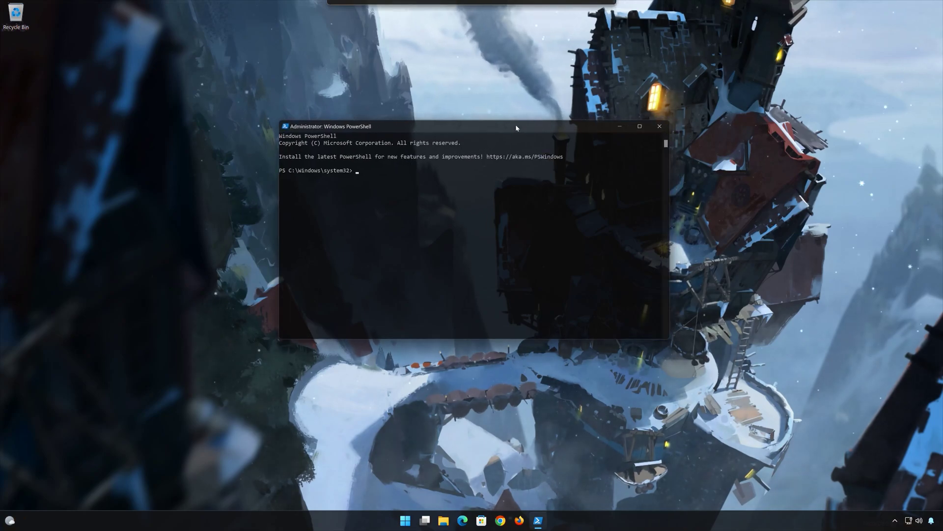
# Step: Repair the Windows image with DISM /Online /Cleanup-Image /RestoreHealth, and exit PowerShell when it finishes
pyautogui.write('DISM ')
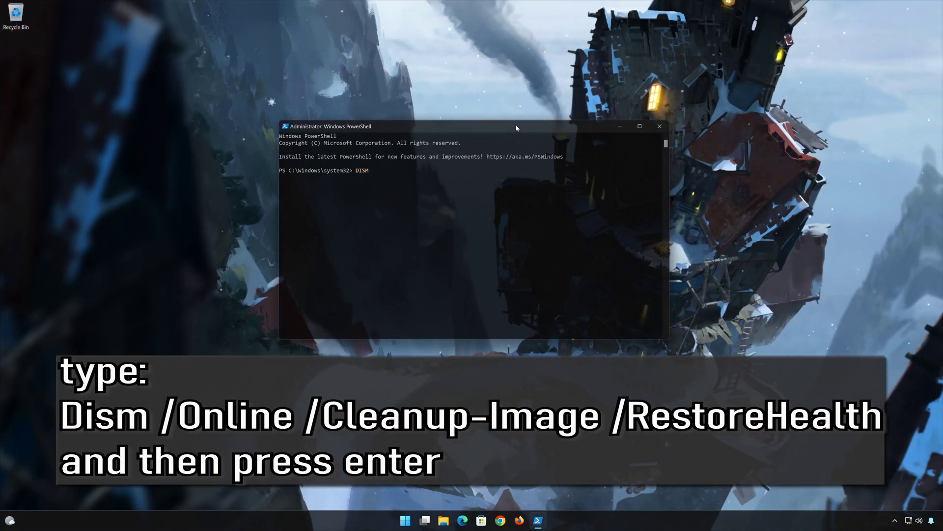
pyautogui.write('/Online ')
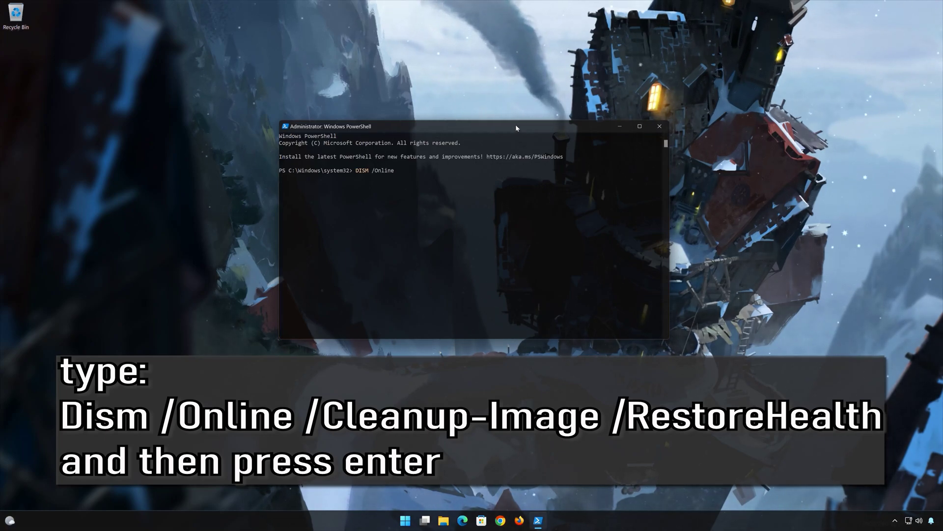
pyautogui.write('/')
pyautogui.write('C')
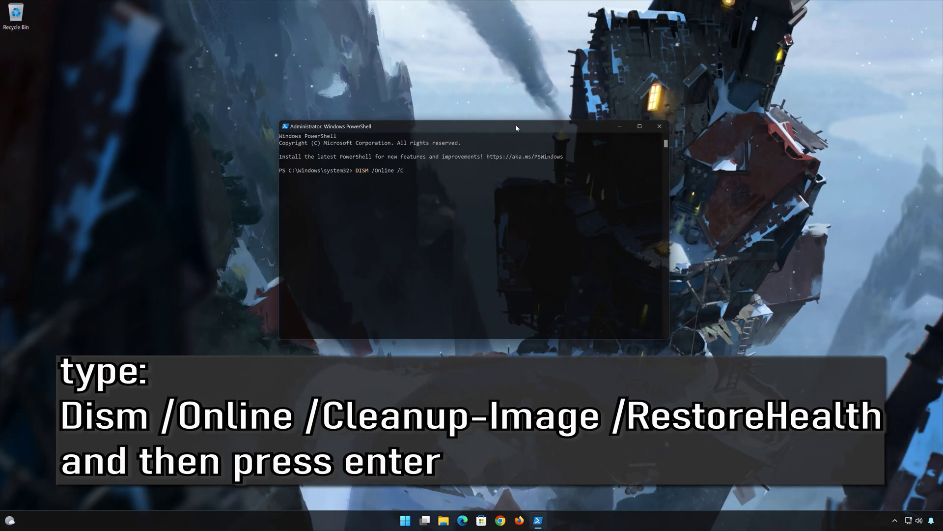
pyautogui.write('leanup')
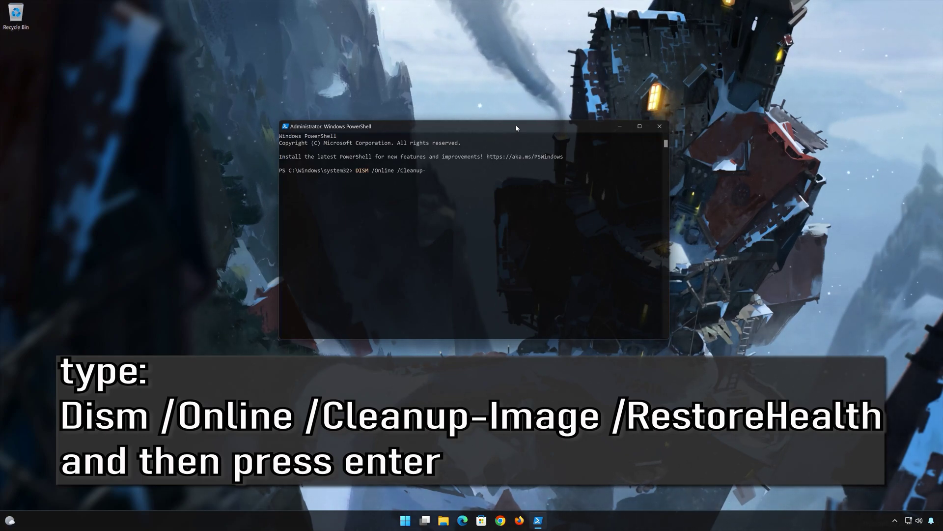
pyautogui.write('-Image')
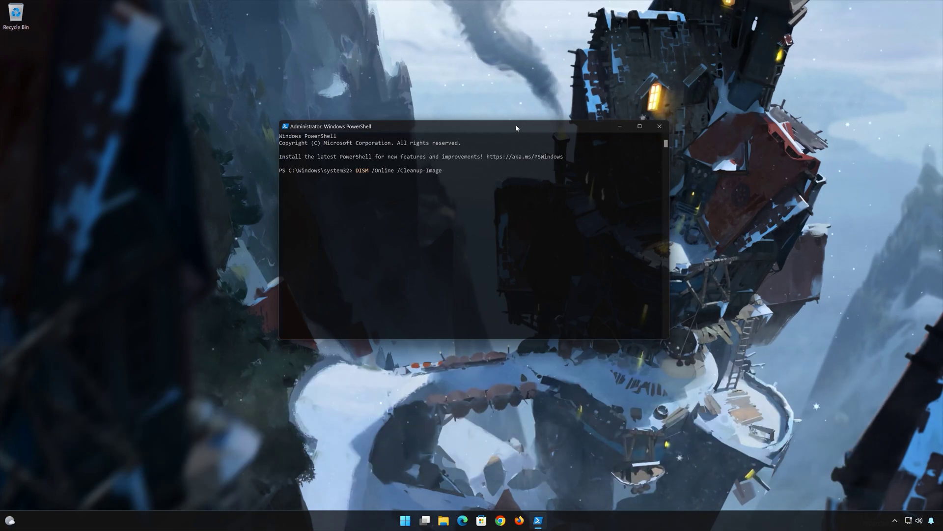
pyautogui.write(' /Res')
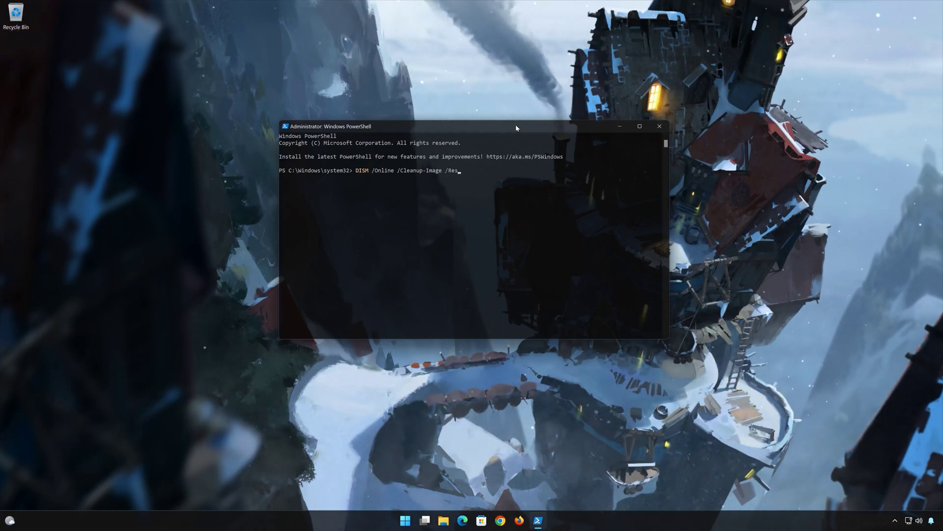
pyautogui.write('toreHealth')
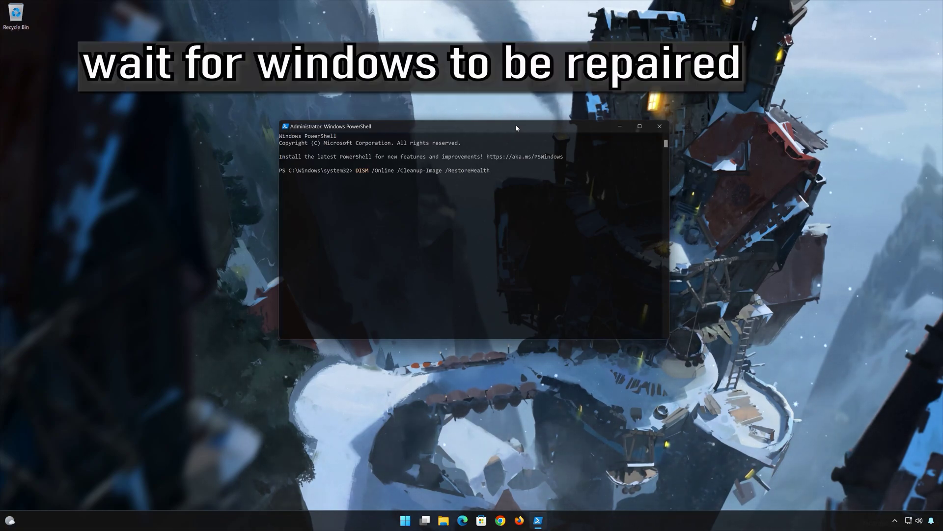
pyautogui.press('Return')
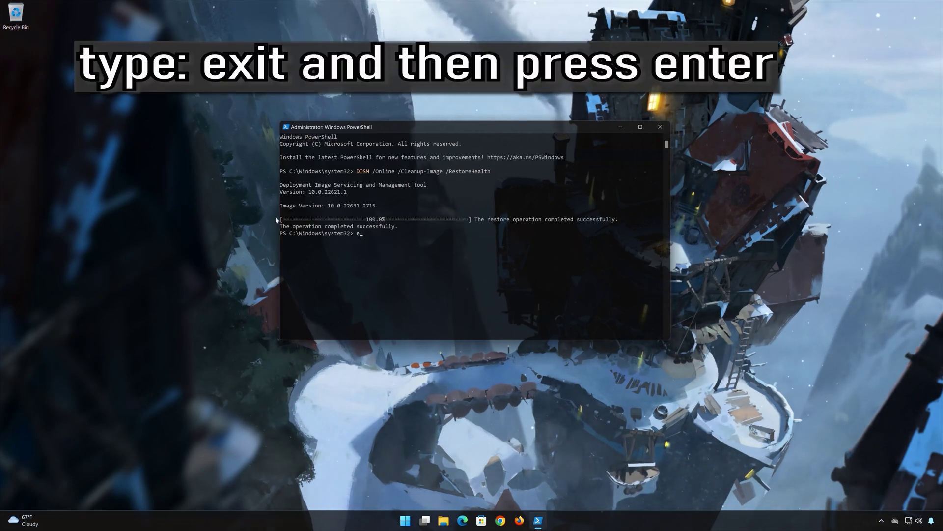
pyautogui.write('exit')
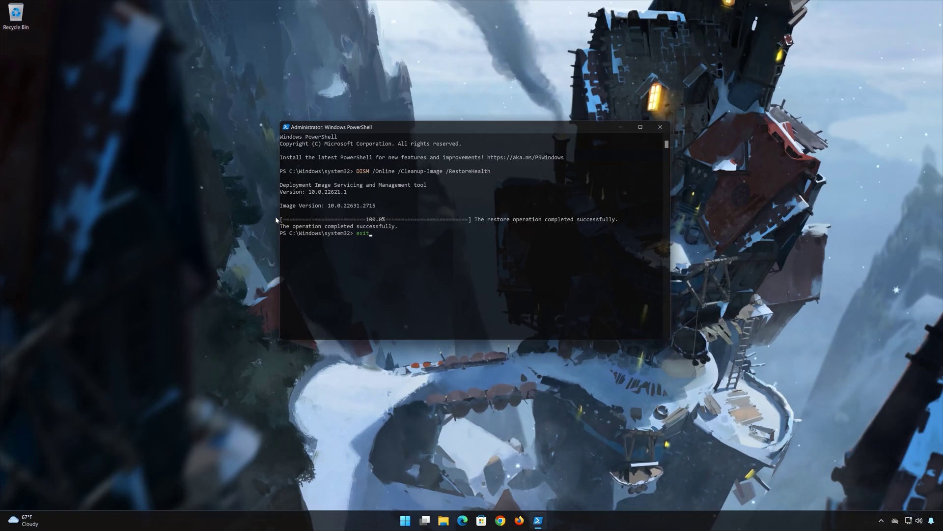
pyautogui.press('Return')
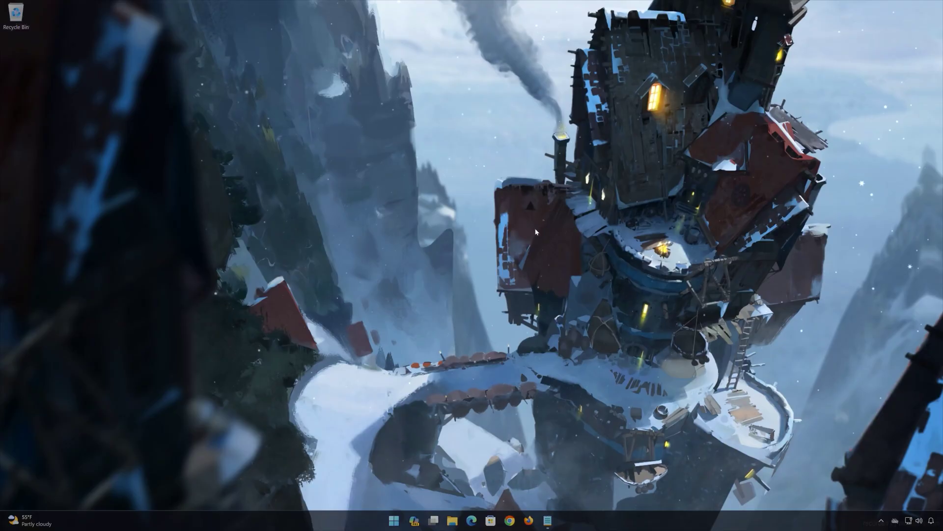
# Step: Search for powershell, run it with administrator rights, and move its window toward the middle of the desktop
pyautogui.click(396, 521)
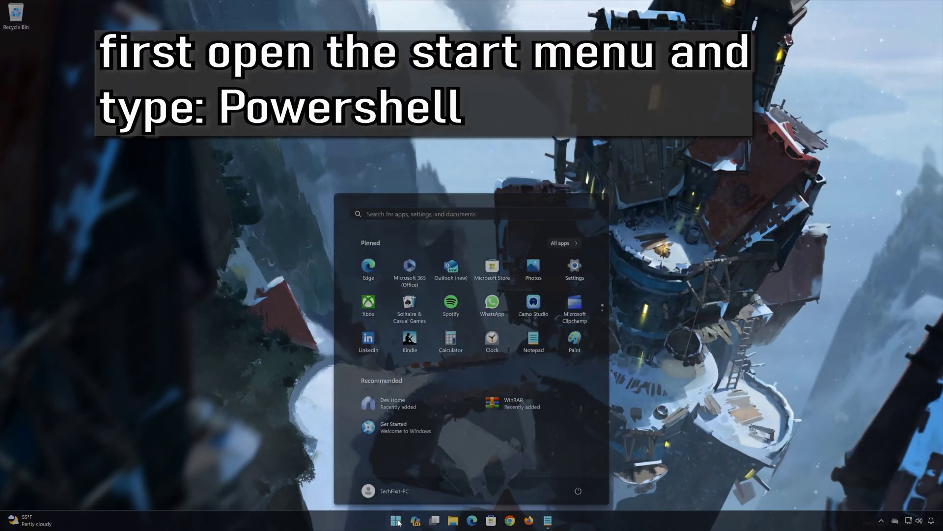
pyautogui.write('po')
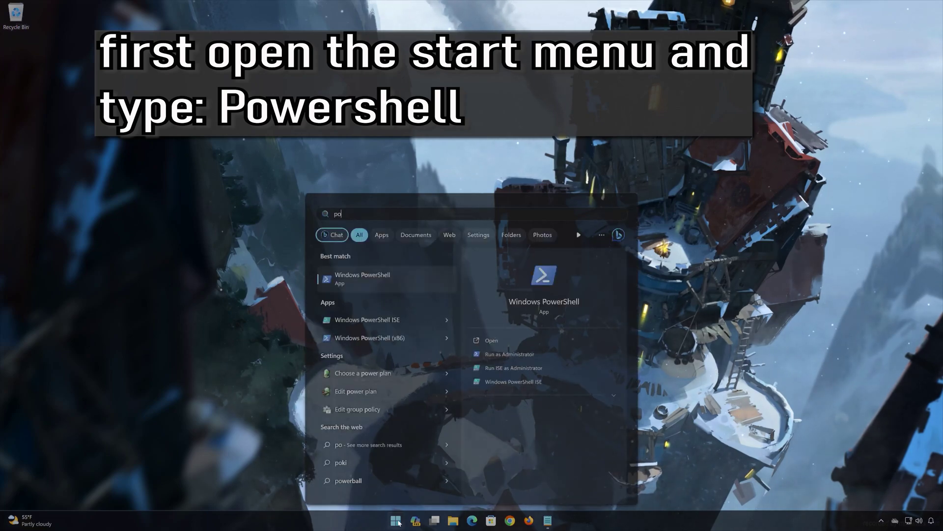
pyautogui.write('wershell')
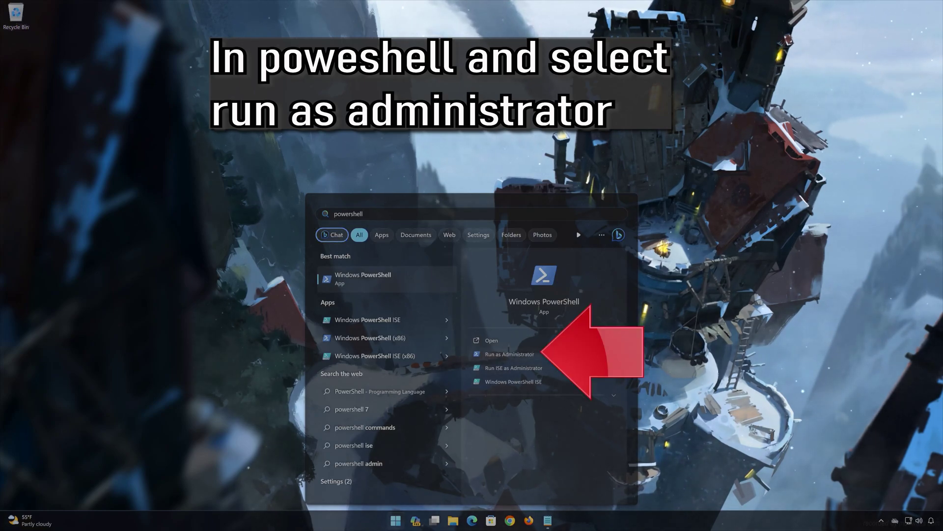
pyautogui.click(510, 354)
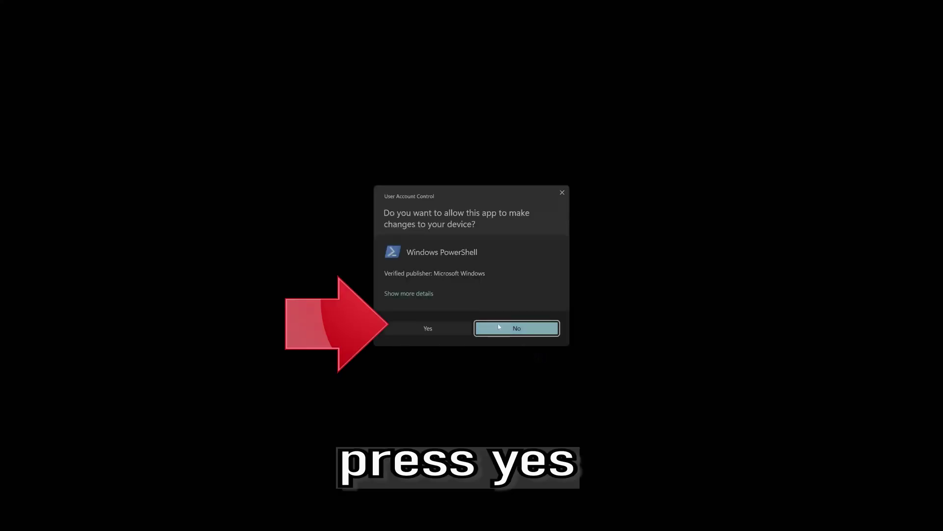
pyautogui.click(429, 329)
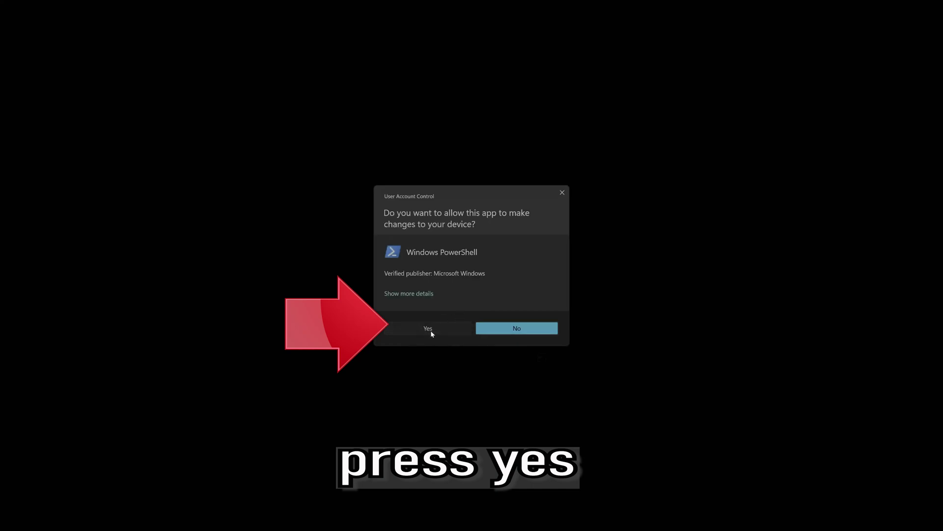
pyautogui.moveTo(303, 56); pyautogui.dragTo(523, 143)
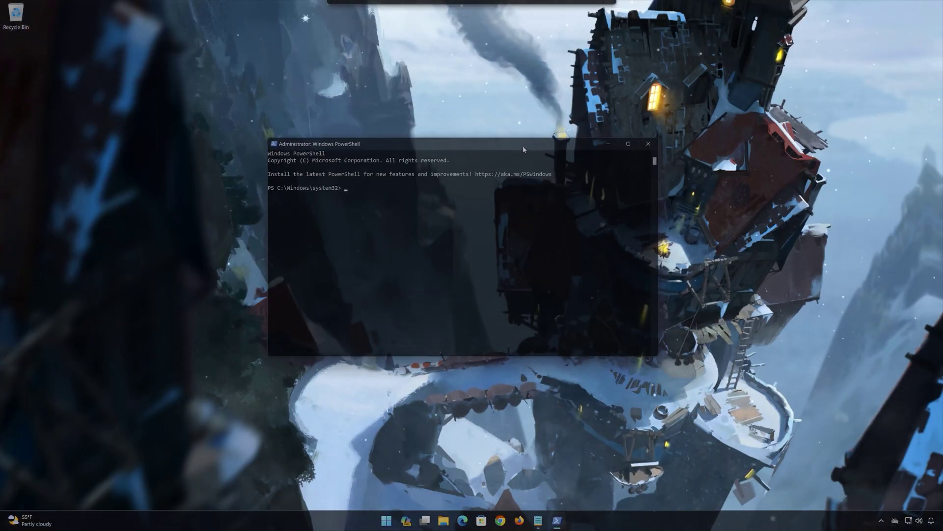
# Step: Switch to Notepad, copy the entire list of commands beginning with net stop bits, and minimize Notepad
pyautogui.click(538, 520)
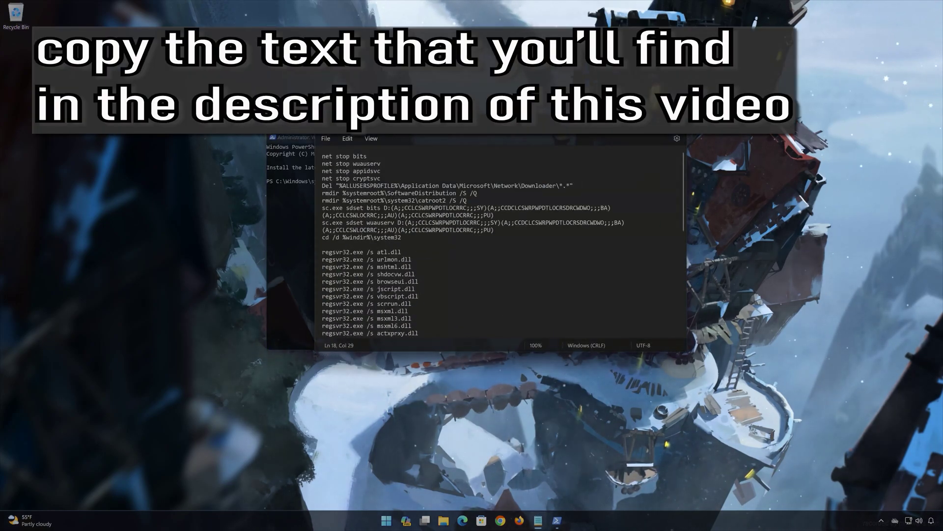
pyautogui.hotkey('ctrl', 'a')
pyautogui.rightClick(375, 282)
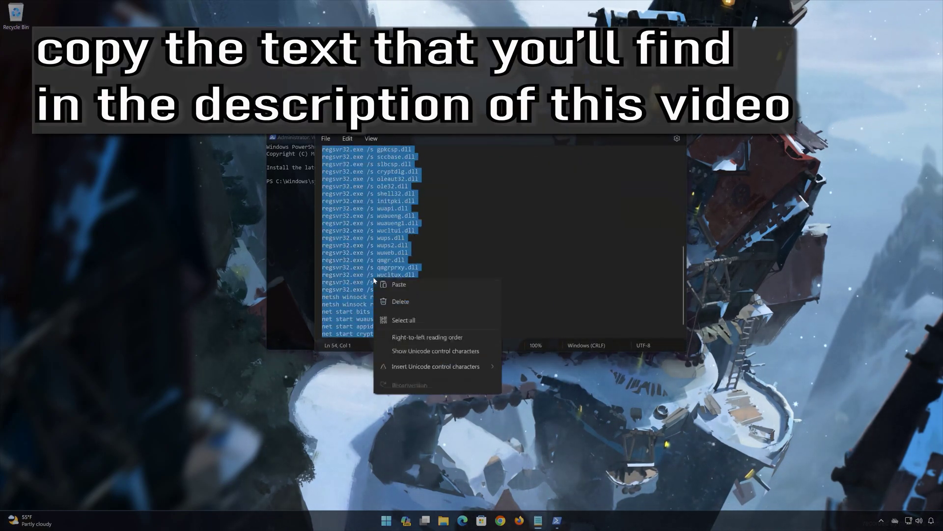
pyautogui.click(395, 321)
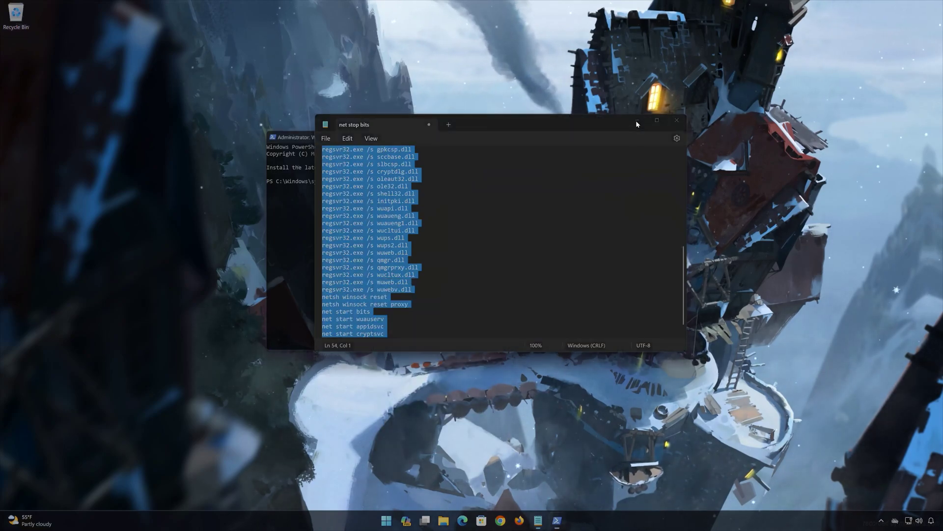
pyautogui.click(636, 119)
# Step: Paste the copied commands into the administrator PowerShell window so they run, and close the session with exit
pyautogui.rightClick(392, 136)
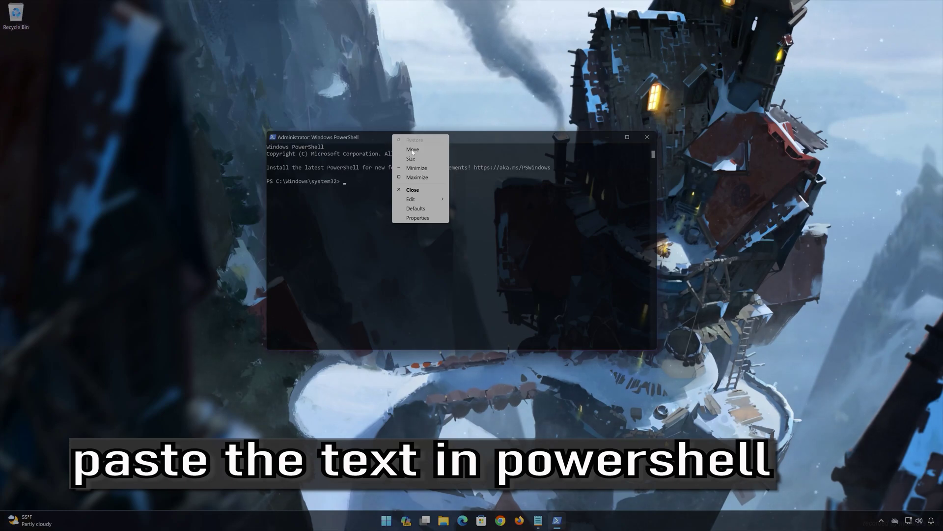
pyautogui.moveTo(418, 199)
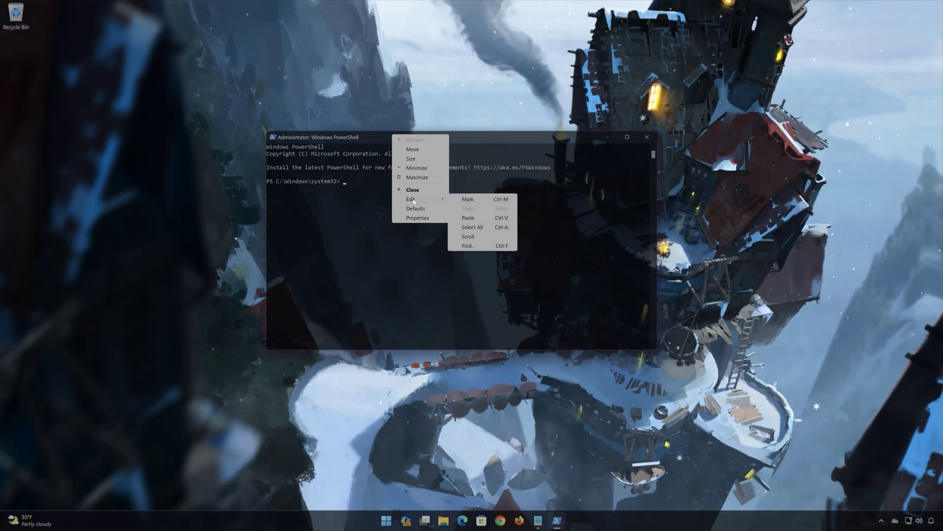
pyautogui.click(485, 218)
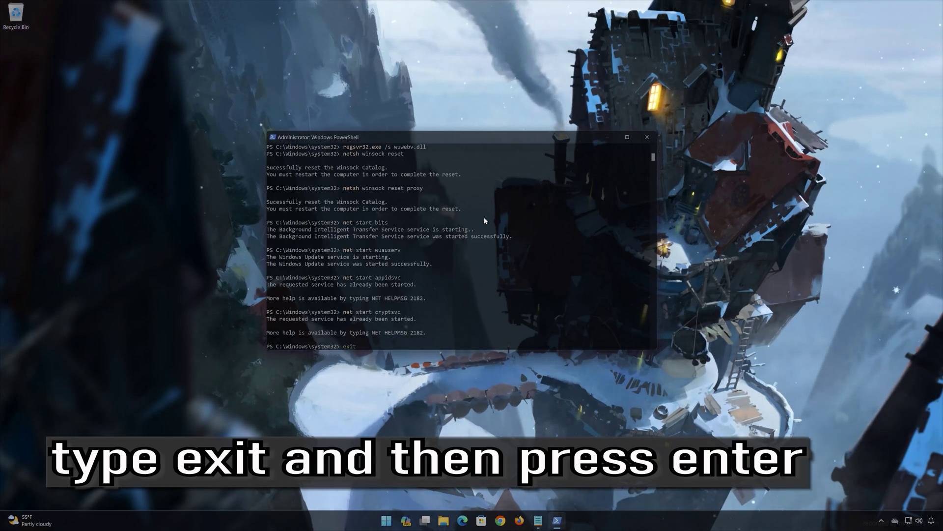
pyautogui.press('Return')
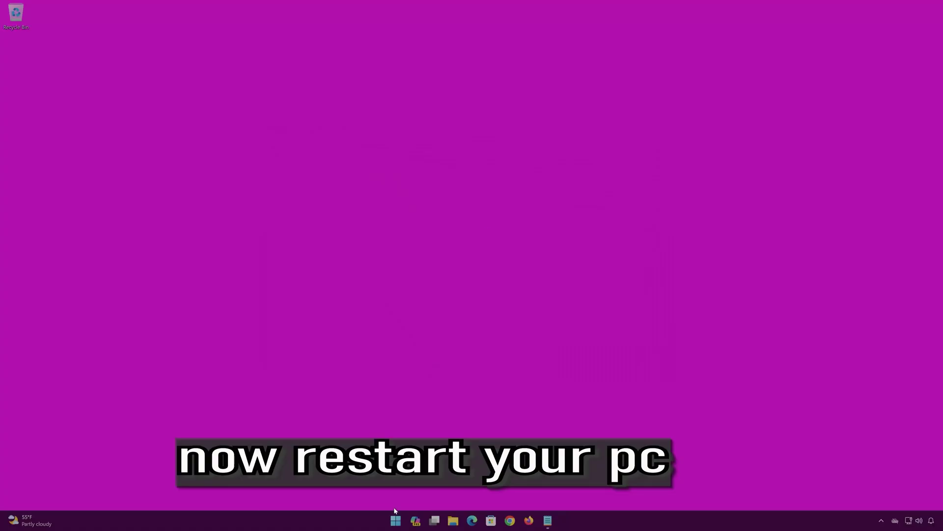
# Step: Open the Start menu to restart the PC
pyautogui.click(395, 519)
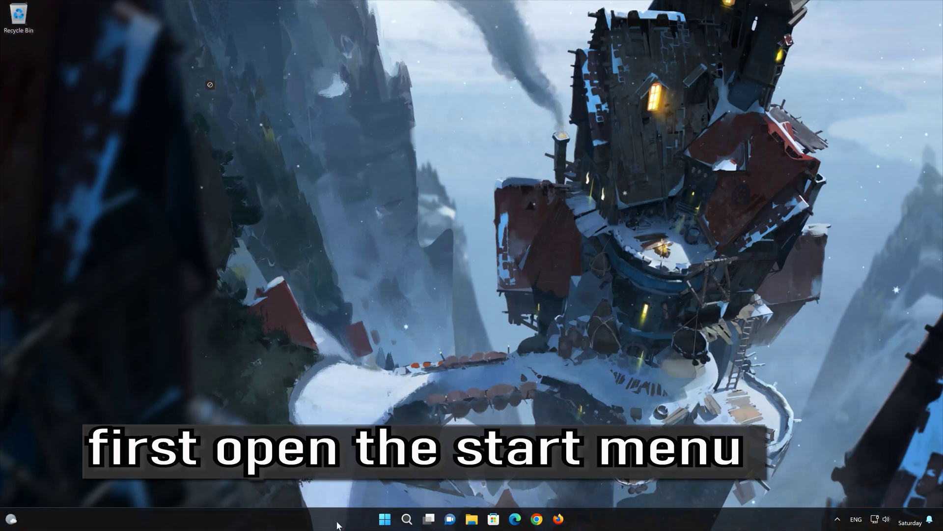
# Step: Open the Other troubleshooters page within the System troubleshooting options of Windows Settings
pyautogui.click(386, 522)
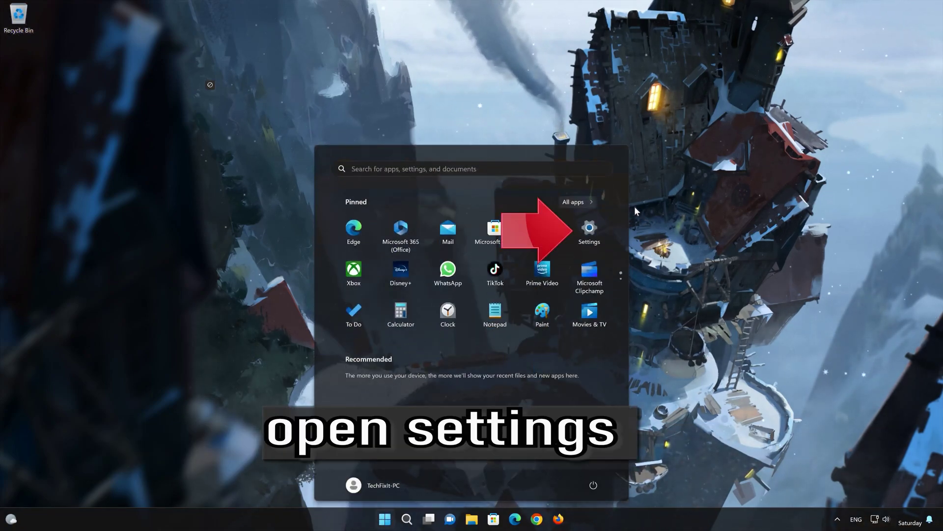
pyautogui.click(594, 233)
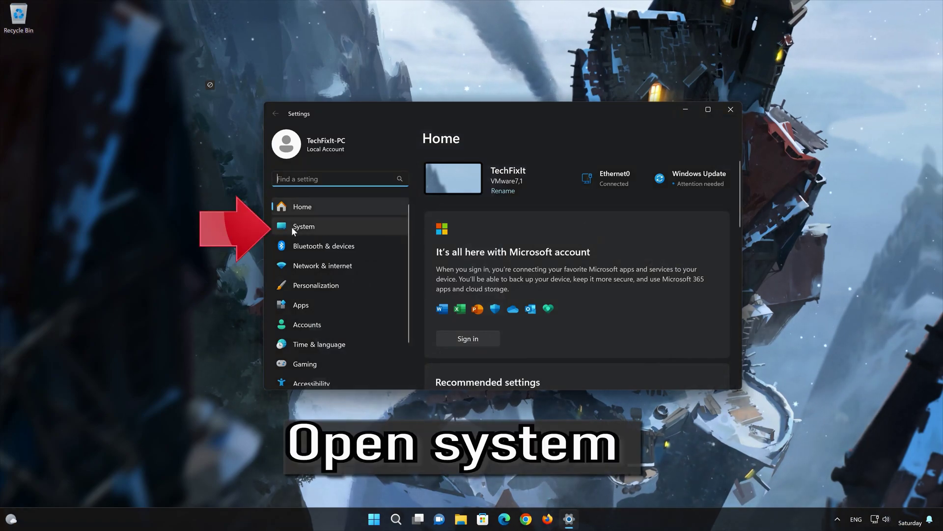
pyautogui.click(338, 227)
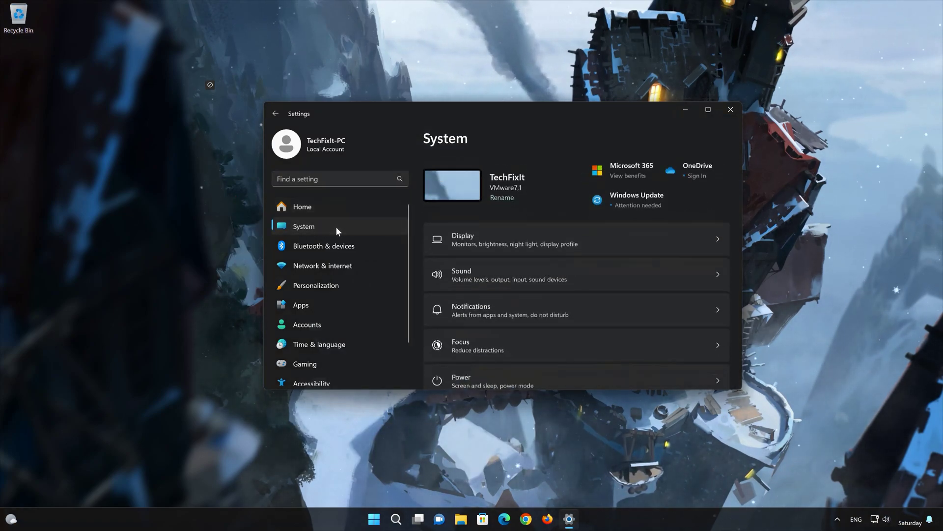
pyautogui.scroll(-6, 579, 302)
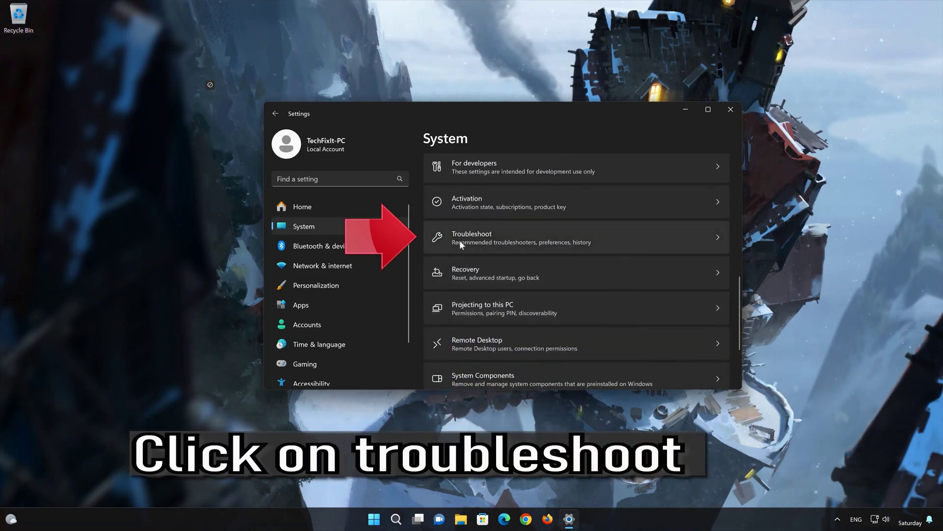
pyautogui.scroll(1, 511, 253)
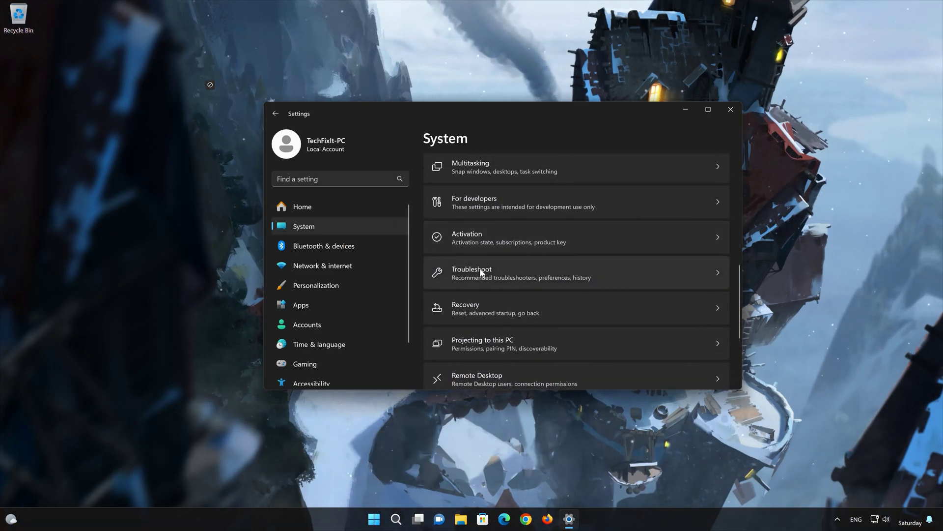
pyautogui.click(480, 268)
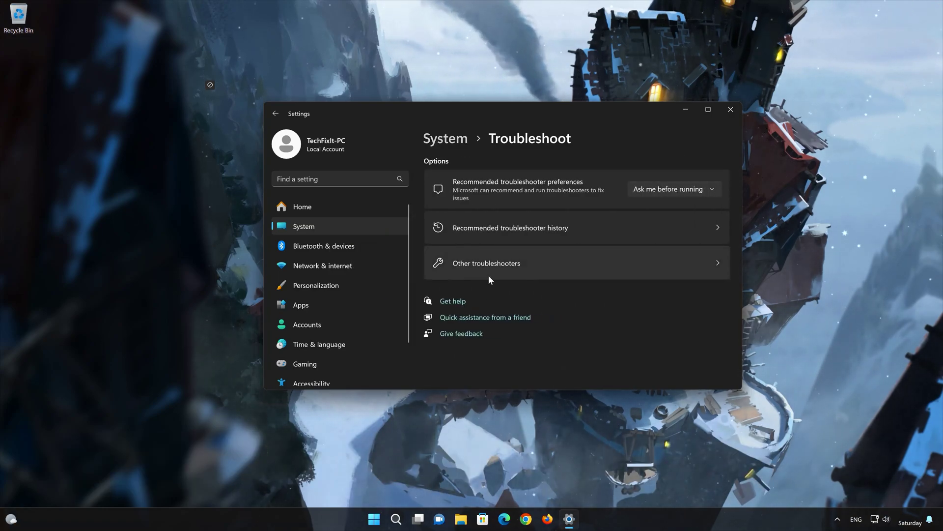
pyautogui.click(487, 275)
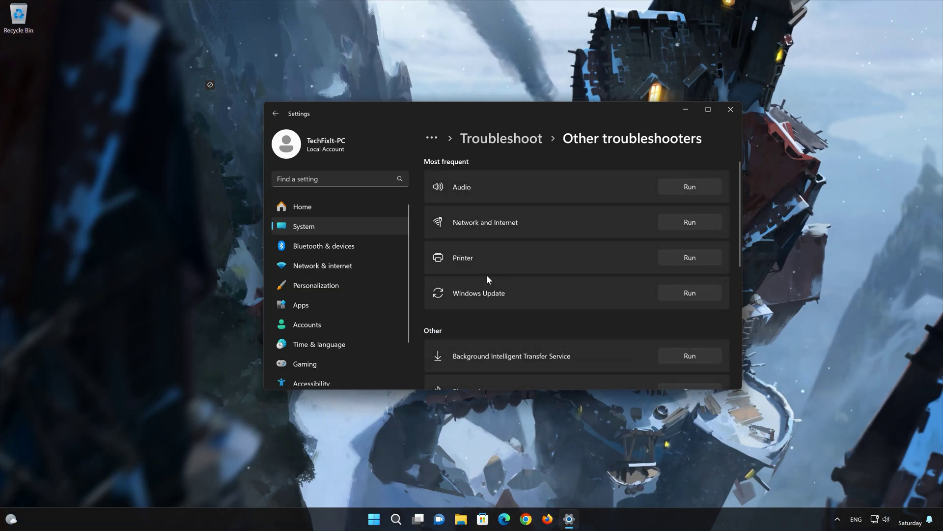
# Step: Run the Background Intelligent Transfer Service troubleshooter, answer Yes to the problem being solved, and close the Get Help and Settings windows
pyautogui.scroll(-3, 488, 277)
pyautogui.scroll(1, 475, 253)
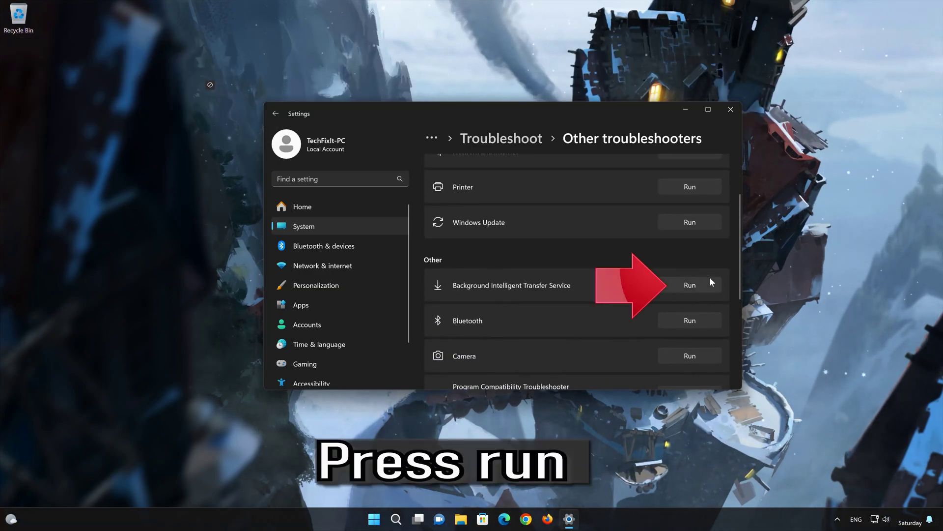
pyautogui.click(702, 286)
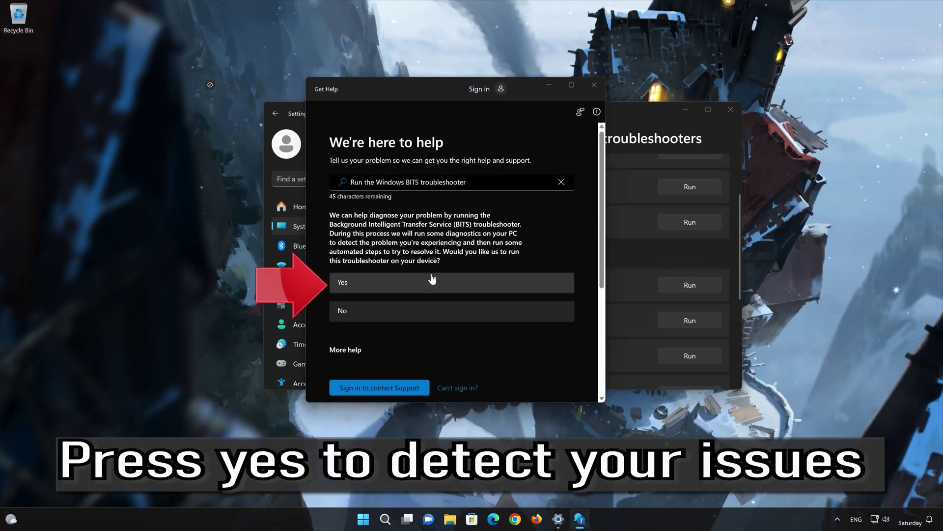
pyautogui.click(417, 284)
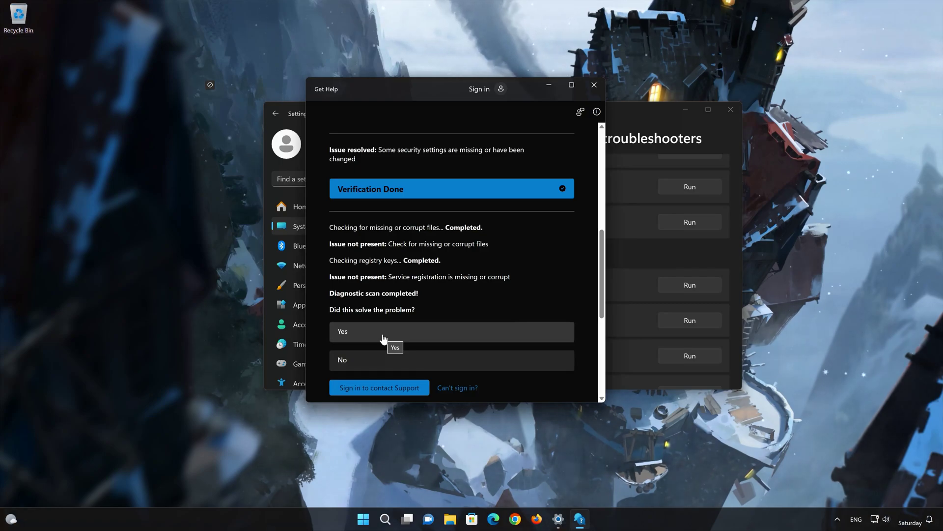
pyautogui.click(384, 333)
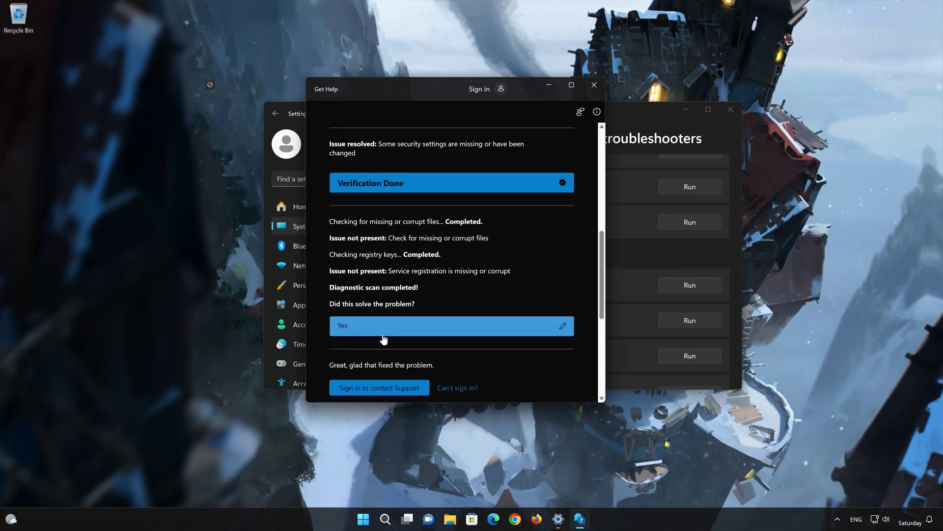
pyautogui.click(596, 86)
pyautogui.click(730, 106)
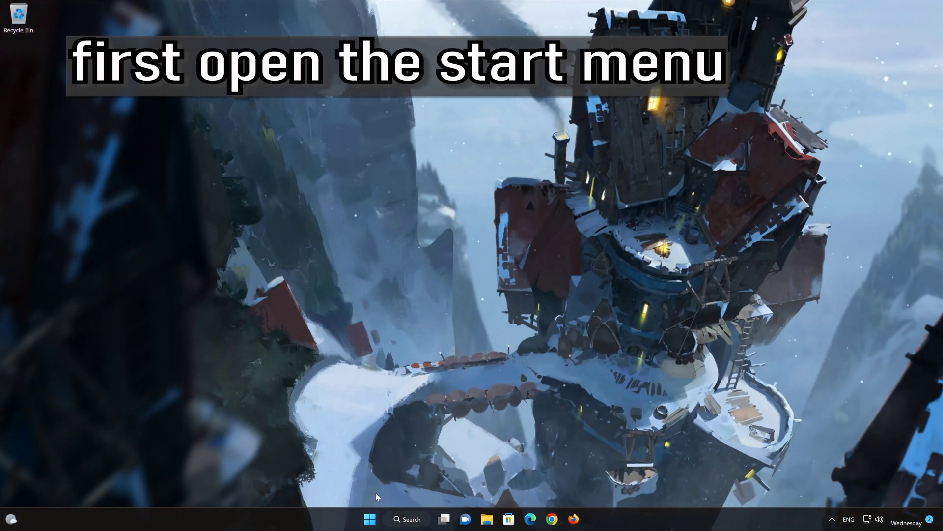
# Step: Open the Advanced options page of Windows Update in Windows Settings
pyautogui.click(370, 518)
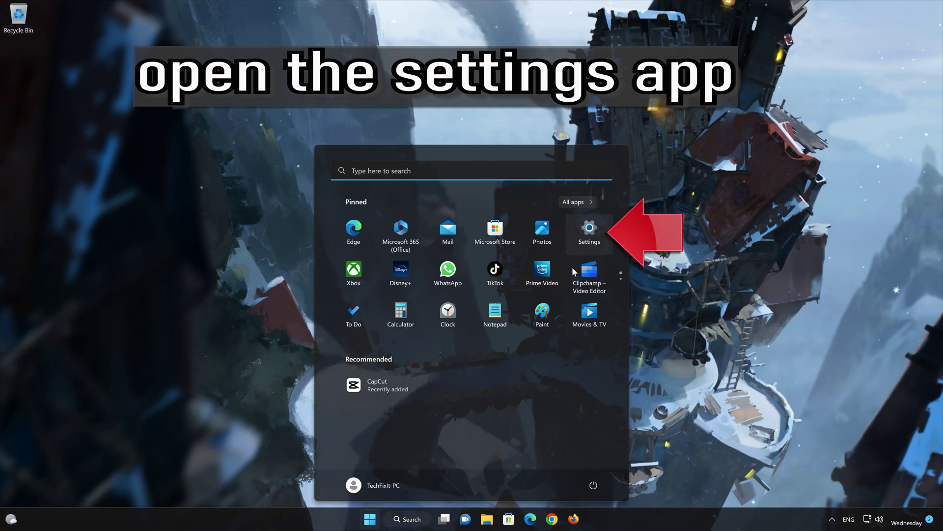
pyautogui.click(592, 232)
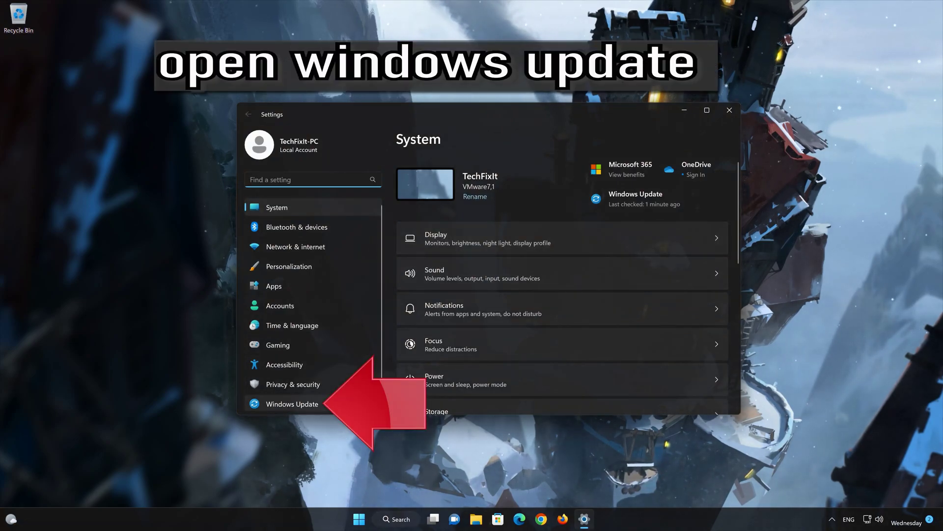
pyautogui.click(315, 405)
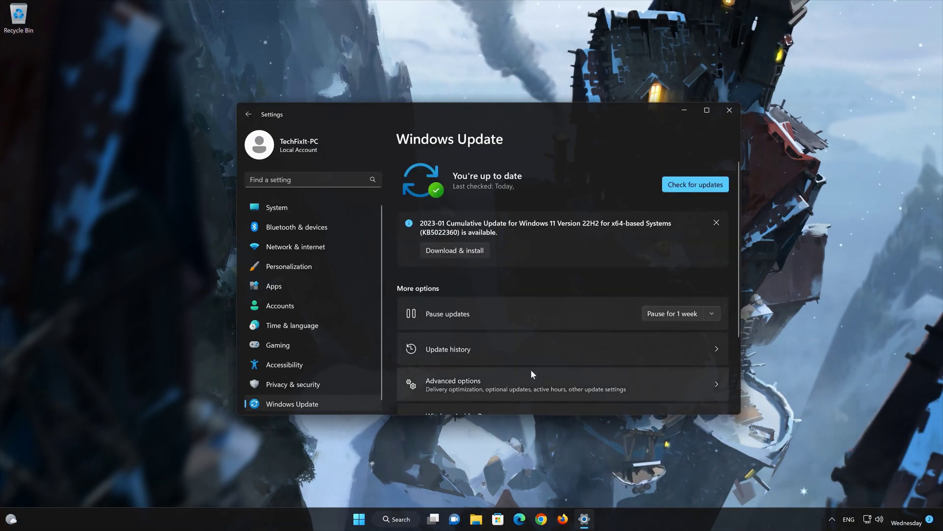
pyautogui.scroll(-3, 530, 370)
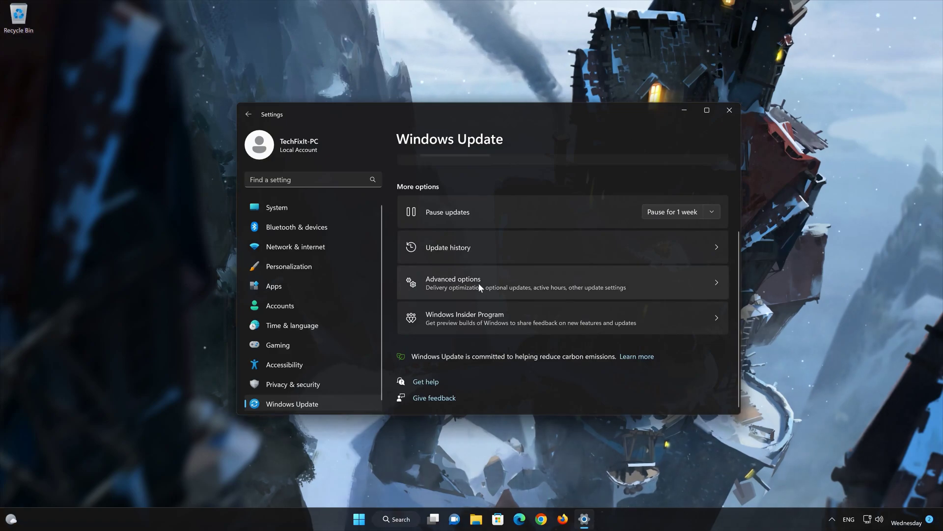
pyautogui.click(479, 285)
# Step: Open Recovery under the additional update options and restart the device into Advanced startup, confirming the restart
pyautogui.scroll(-2, 480, 287)
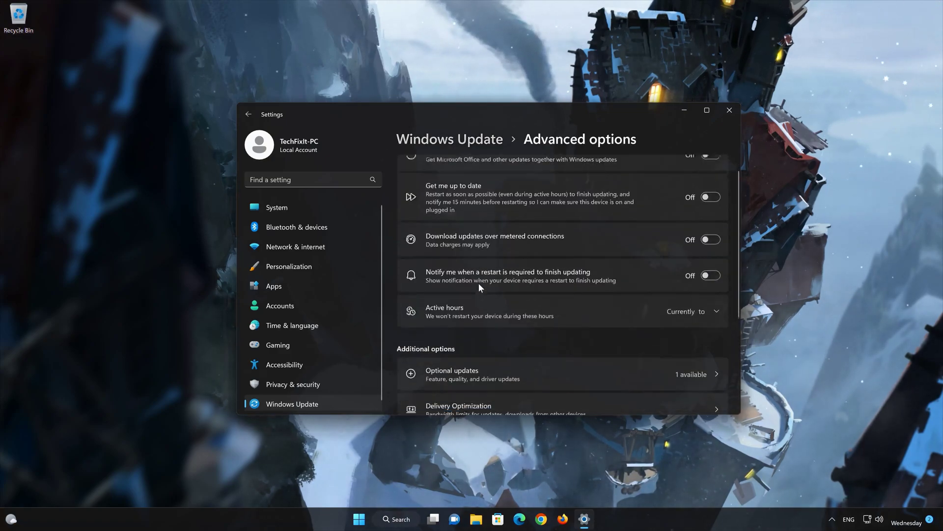
pyautogui.scroll(-2, 480, 288)
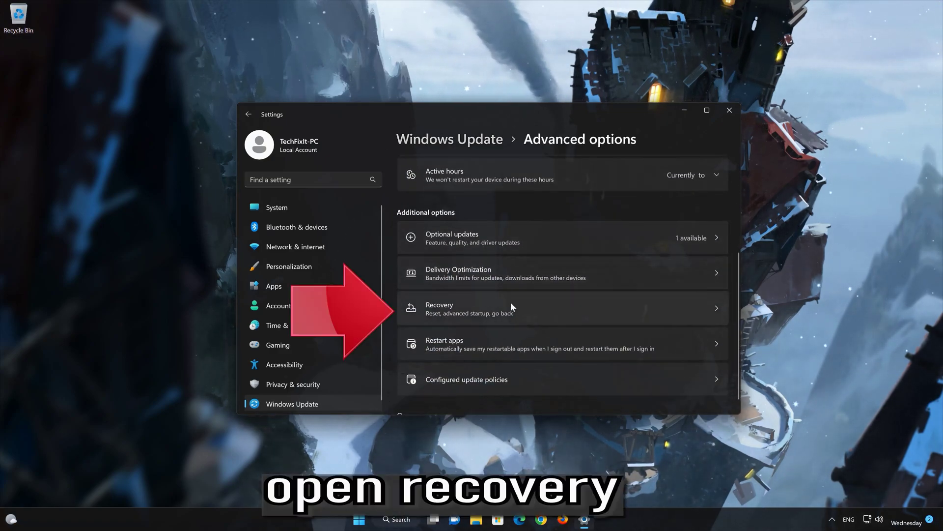
pyautogui.click(479, 303)
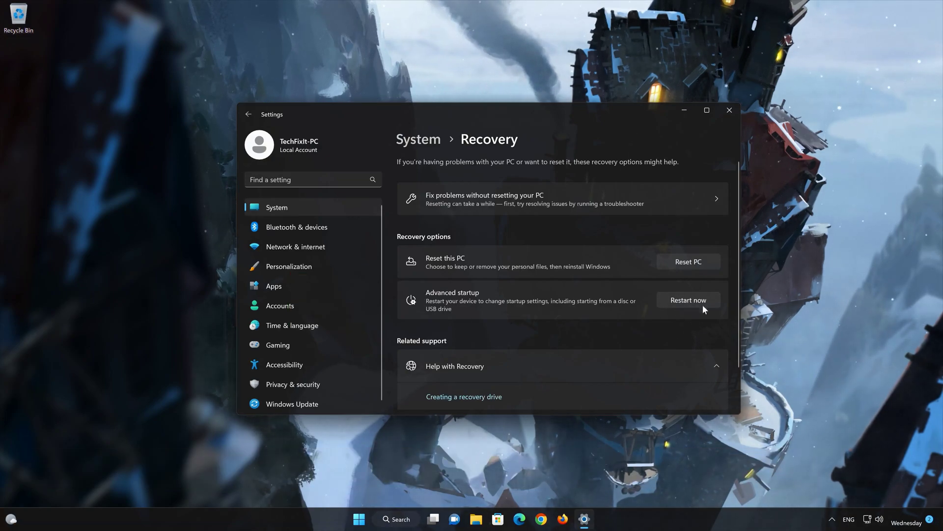
pyautogui.click(689, 301)
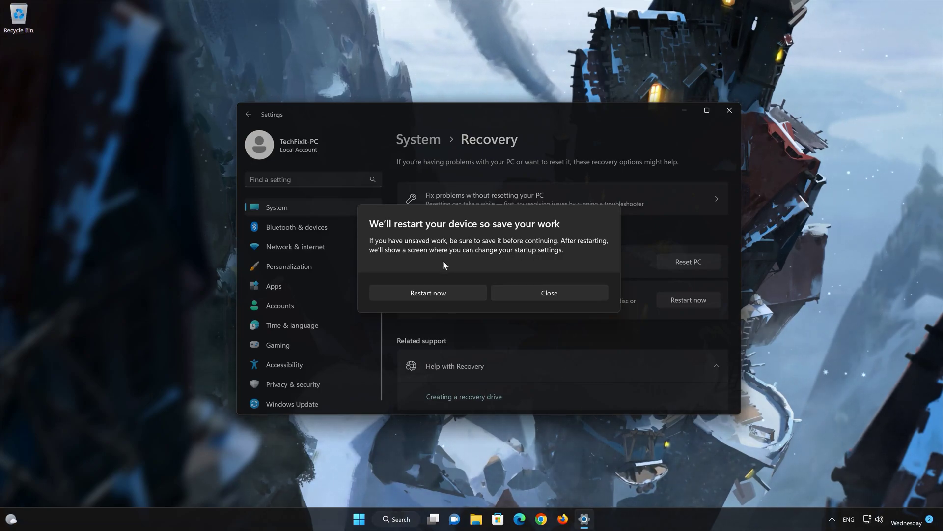
pyautogui.click(450, 290)
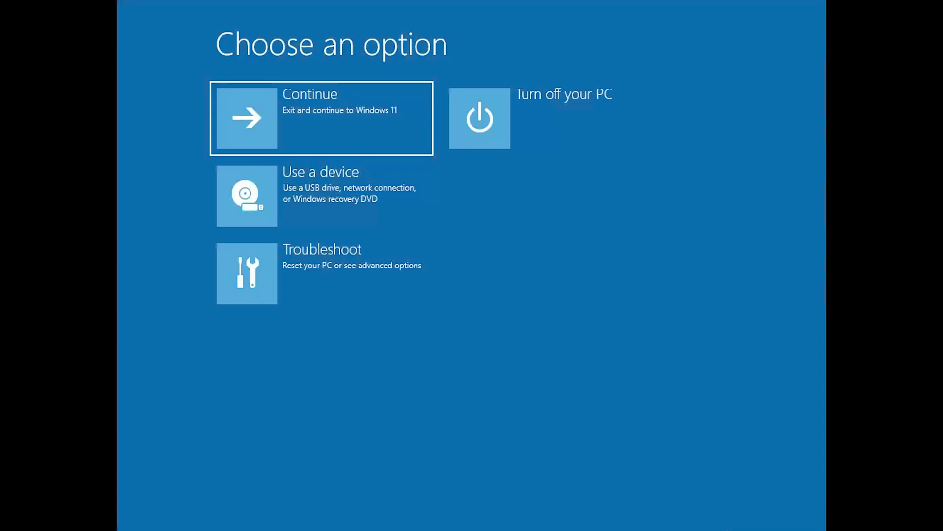
# Step: Open Startup Settings from the advanced troubleshooting options, restart, and choose Enable Safe Mode
pyautogui.click(264, 292)
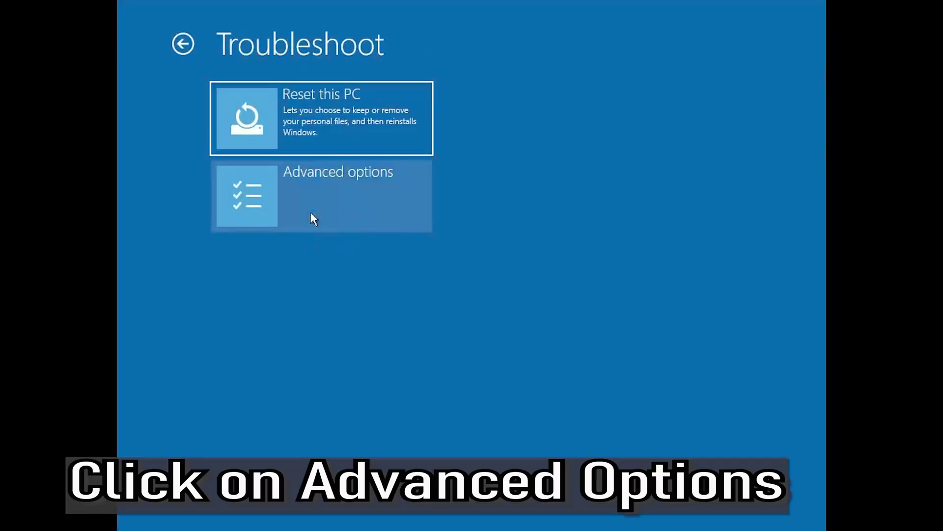
pyautogui.click(329, 216)
pyautogui.click(346, 204)
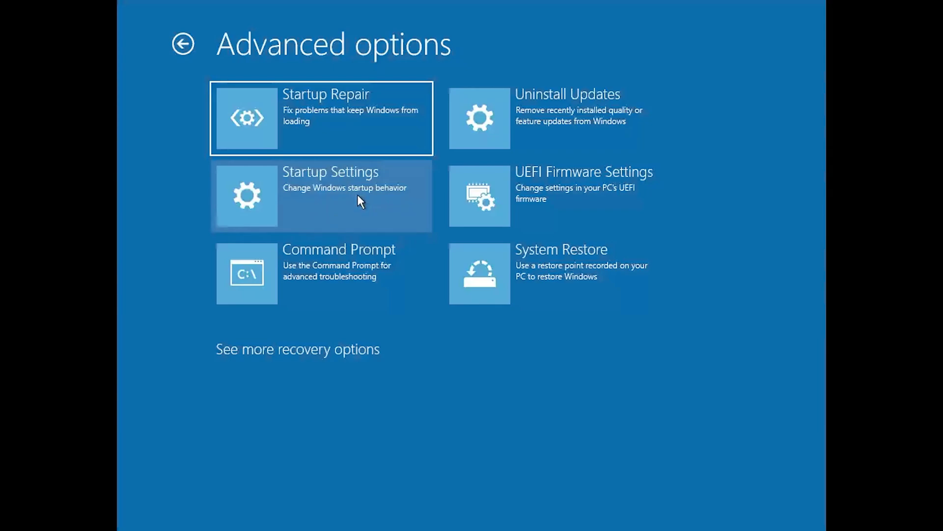
pyautogui.click(361, 201)
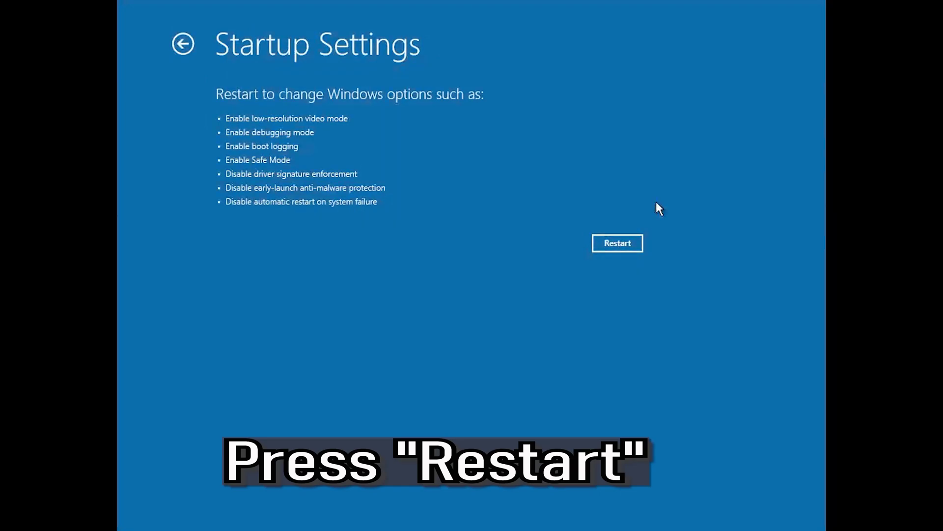
pyautogui.click(618, 244)
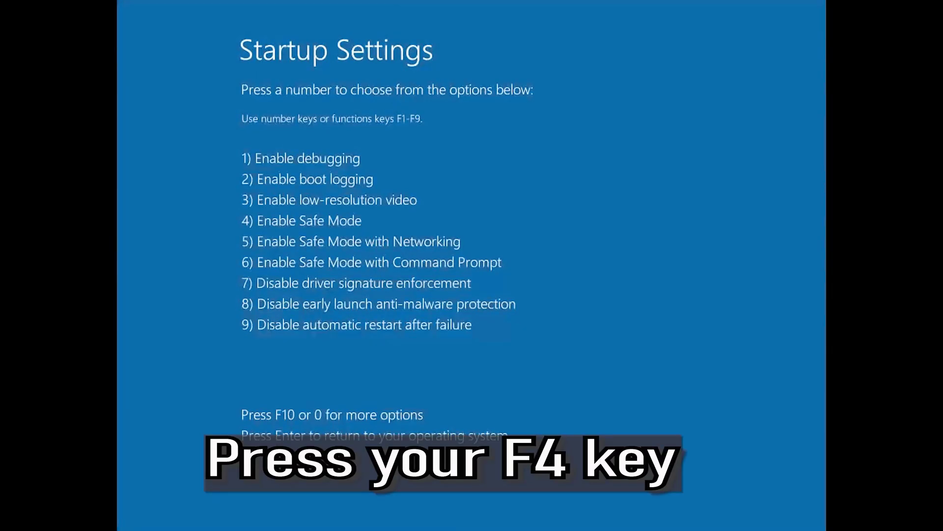
pyautogui.press('F4')
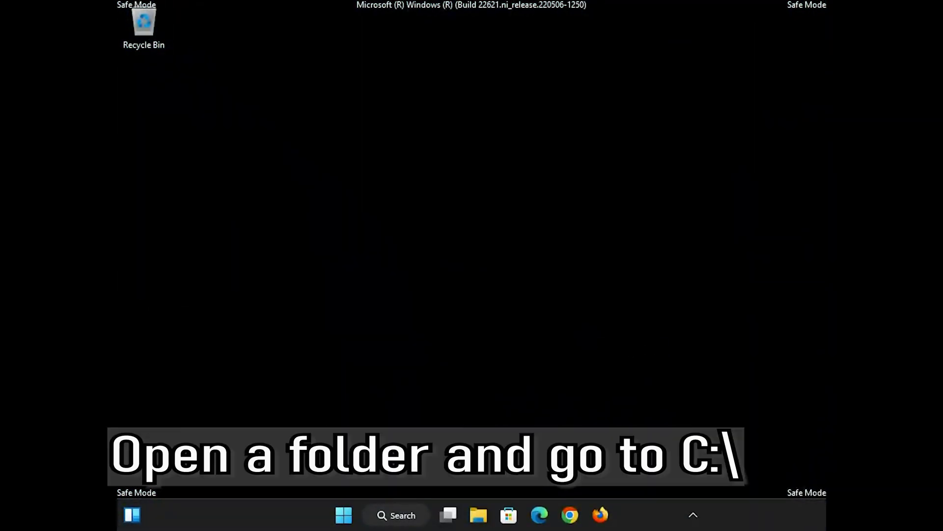
# Step: Open File Explorer and go to the Windows folder on Local Disk (C:)
pyautogui.click(481, 515)
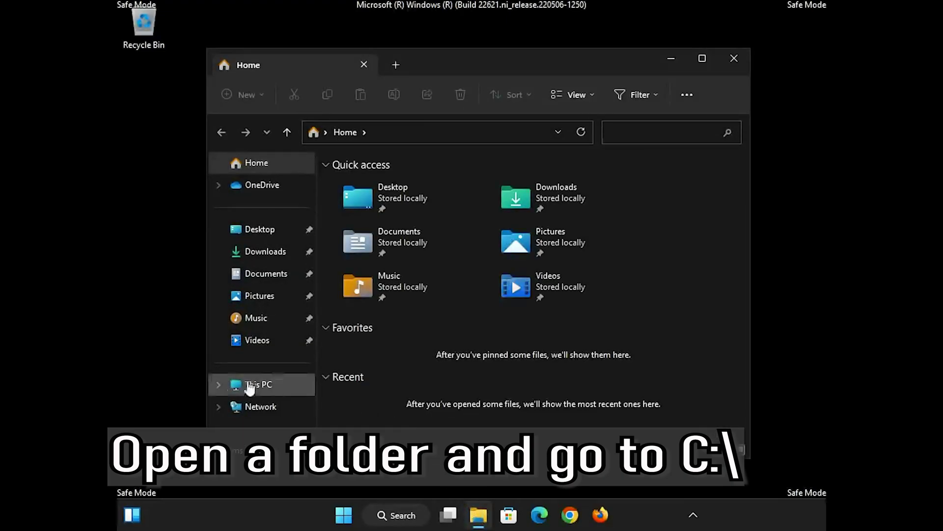
pyautogui.click(216, 385)
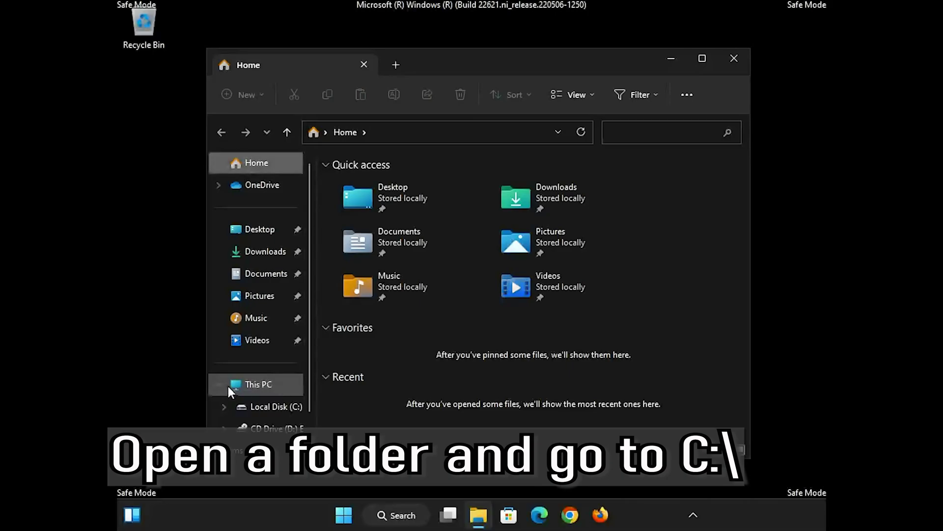
pyautogui.click(280, 408)
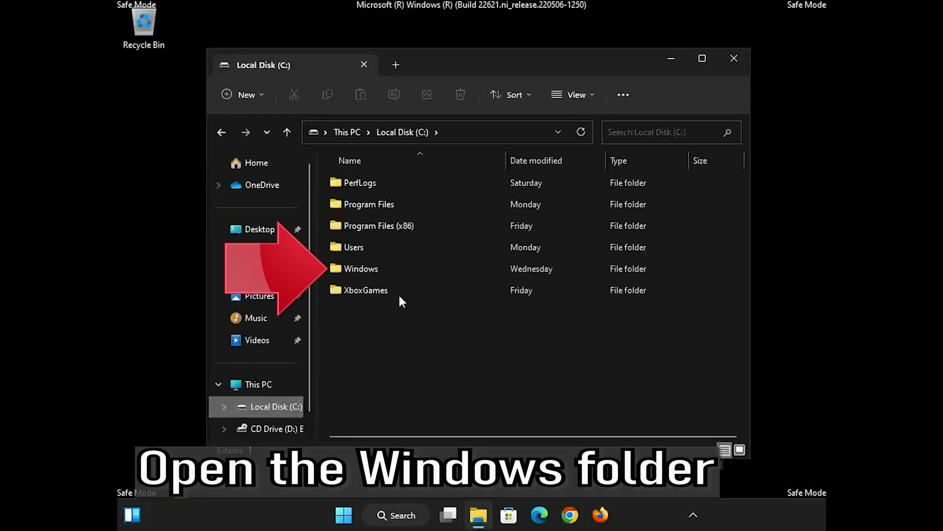
pyautogui.doubleClick(387, 267)
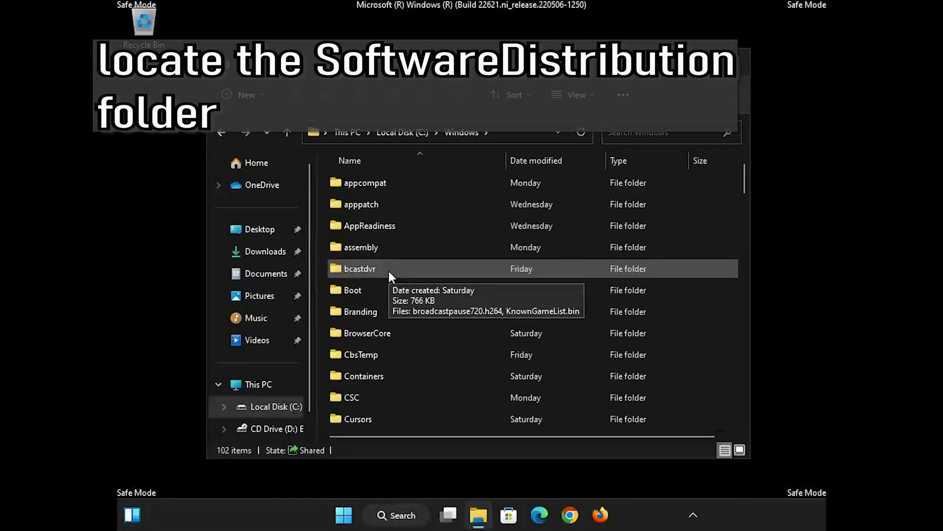
# Step: Delete the SoftwareDistribution folder from C:\Windows and close File Explorer
pyautogui.scroll(-5, 388, 270)
pyautogui.scroll(-3, 388, 270)
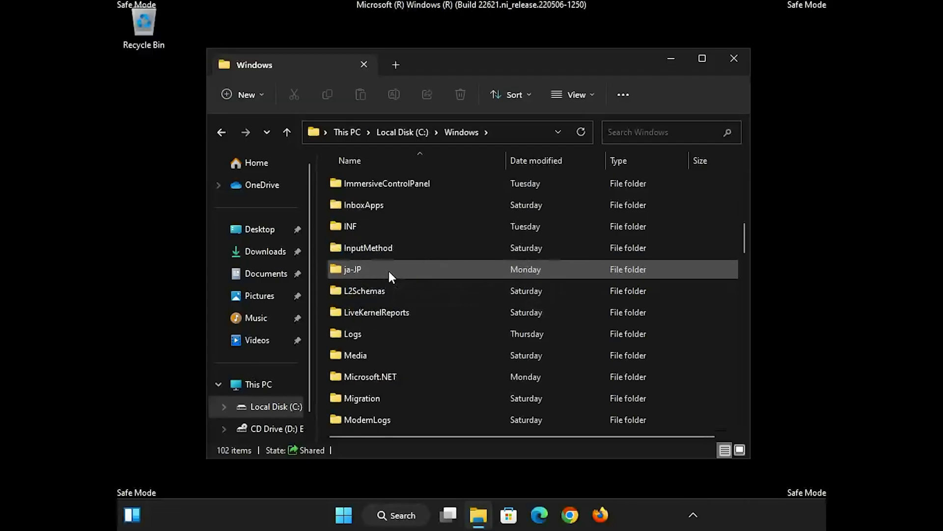
pyautogui.scroll(-8, 388, 271)
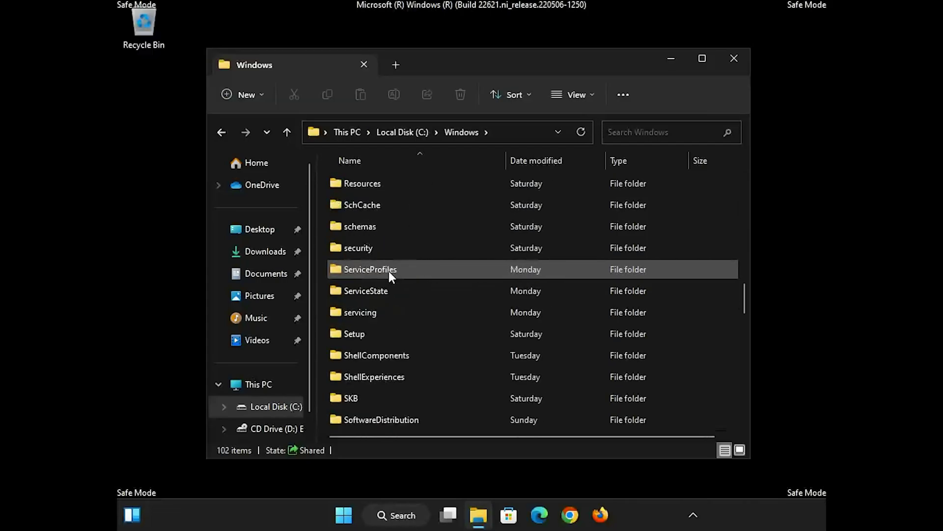
pyautogui.scroll(-1, 388, 270)
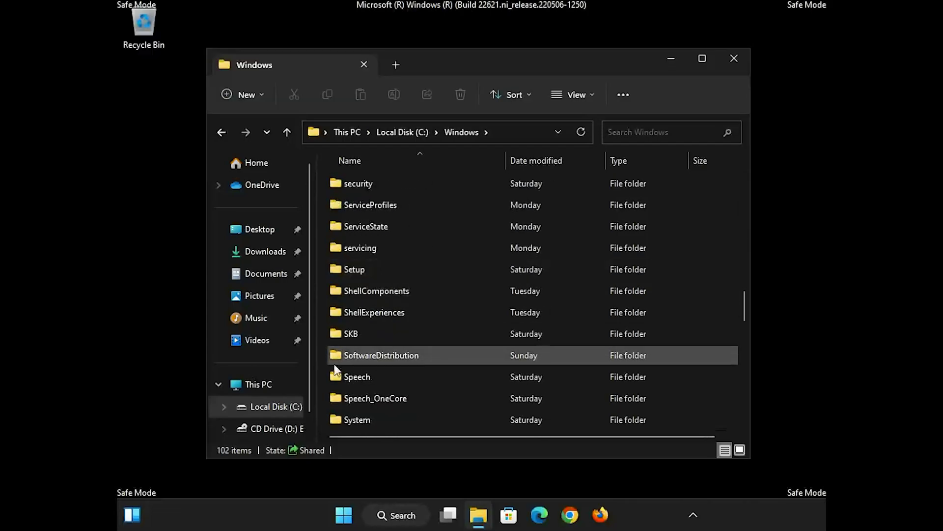
pyautogui.click(443, 355)
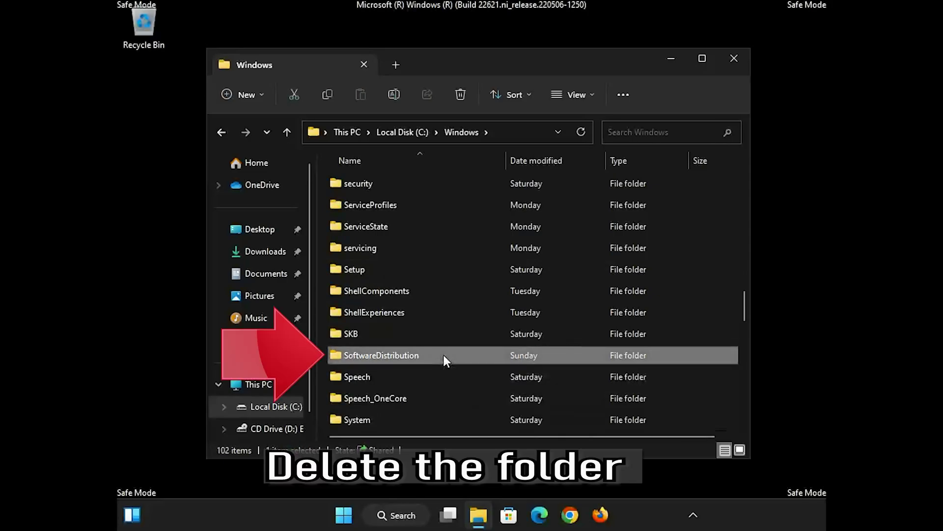
pyautogui.rightClick(443, 355)
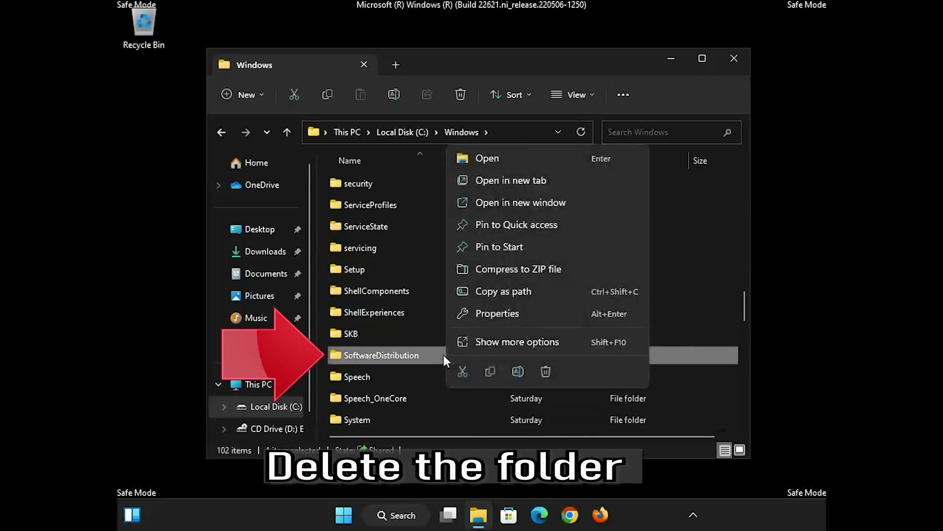
pyautogui.click(545, 371)
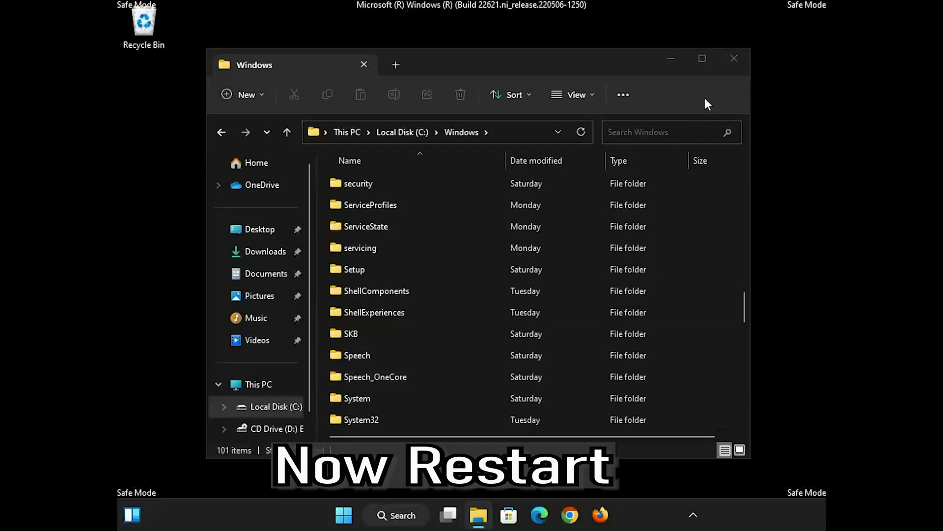
pyautogui.click(733, 59)
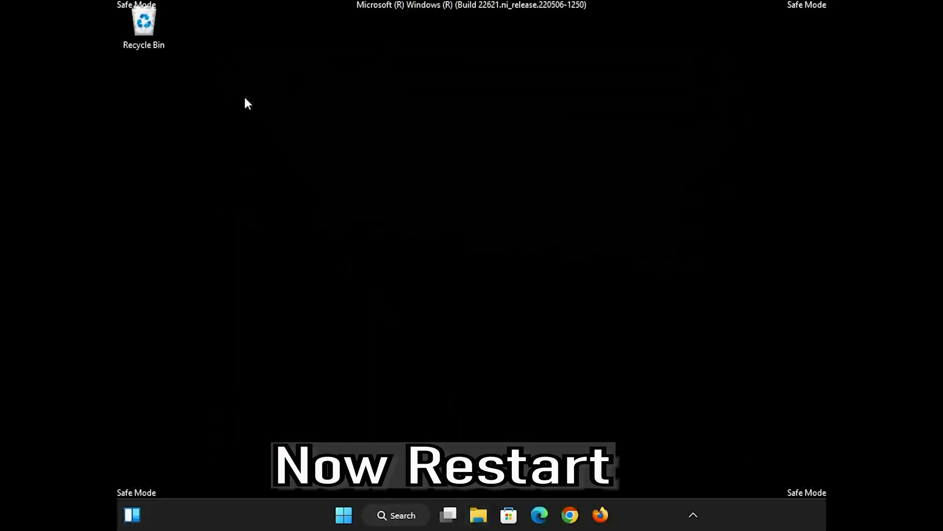
# Step: Empty the Recycle Bin, confirming permanent deletion of the SoftwareDistribution folder
pyautogui.rightClick(137, 28)
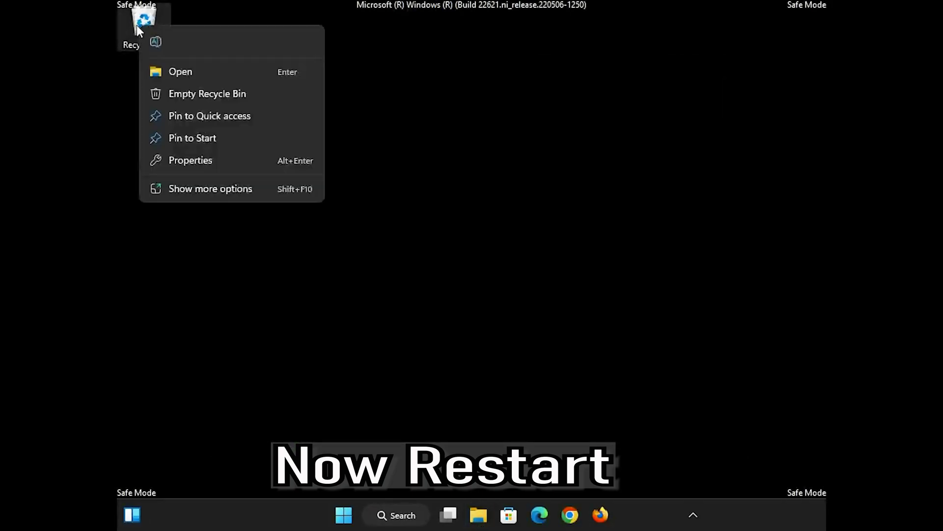
pyautogui.click(194, 98)
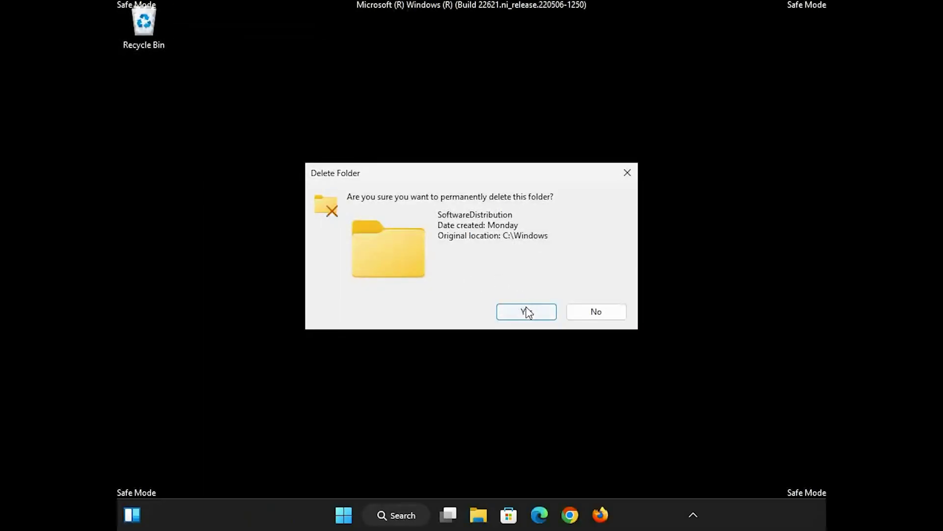
pyautogui.click(526, 311)
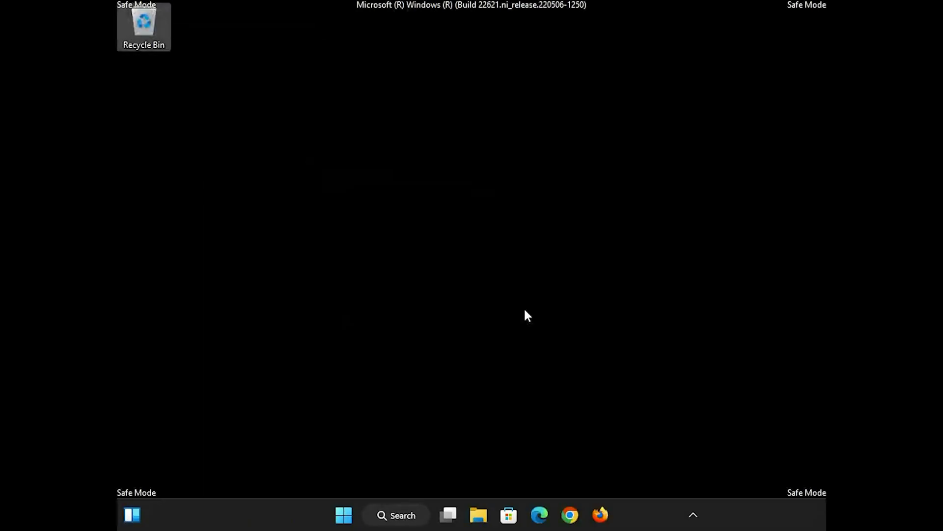
# Step: Restart the PC to leave Safe Mode
pyautogui.click(344, 516)
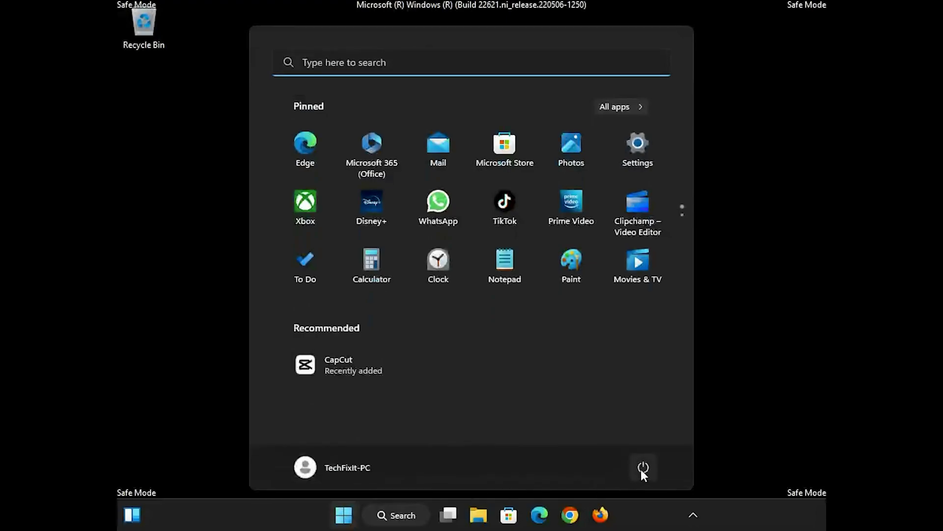
pyautogui.click(642, 467)
pyautogui.click(643, 439)
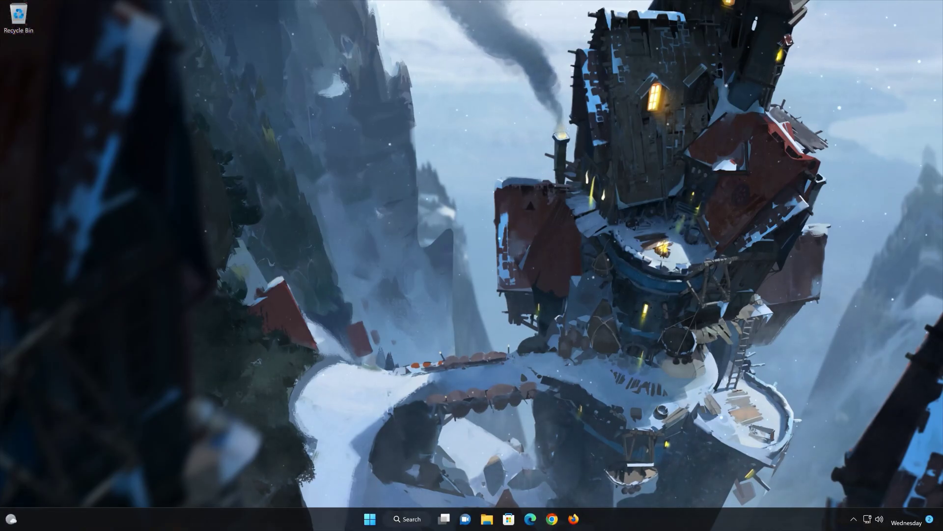
# Step: Open the Windows Update settings and check for updates
pyautogui.click(371, 516)
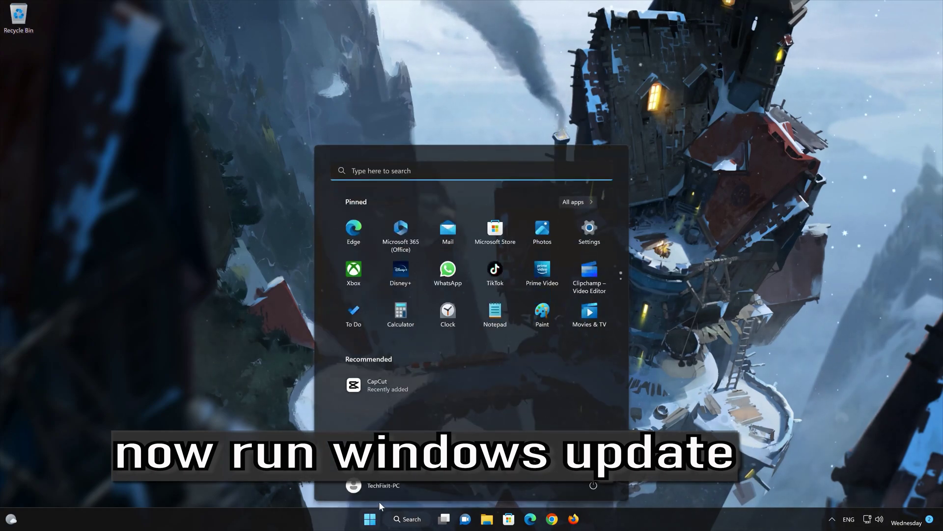
pyautogui.click(575, 233)
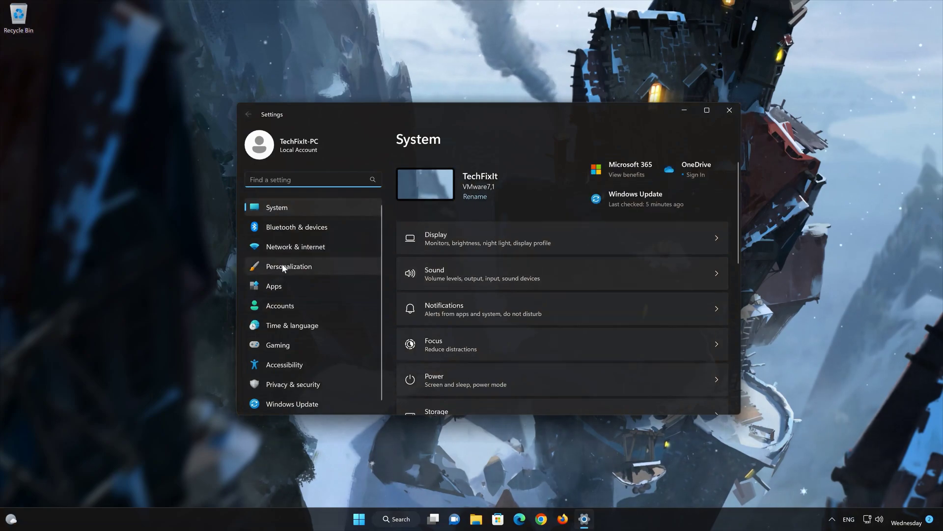
pyautogui.click(304, 404)
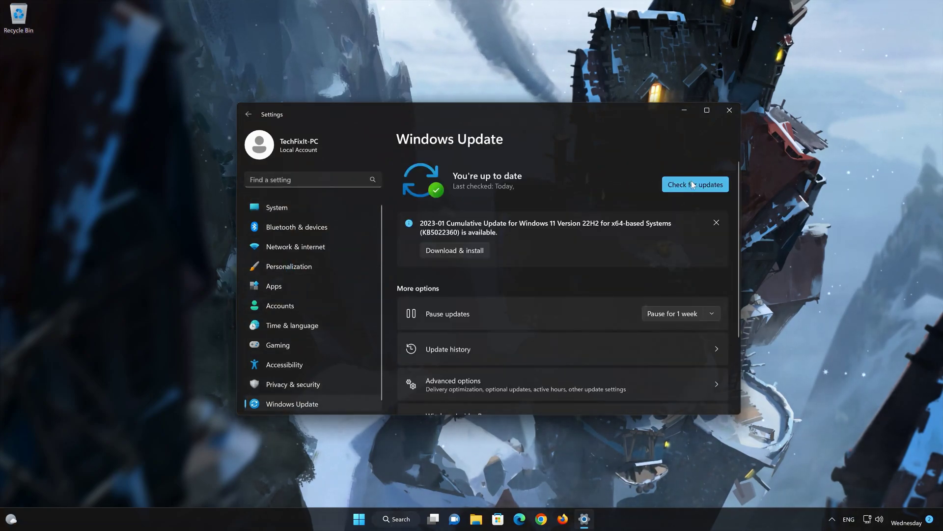
pyautogui.click(692, 183)
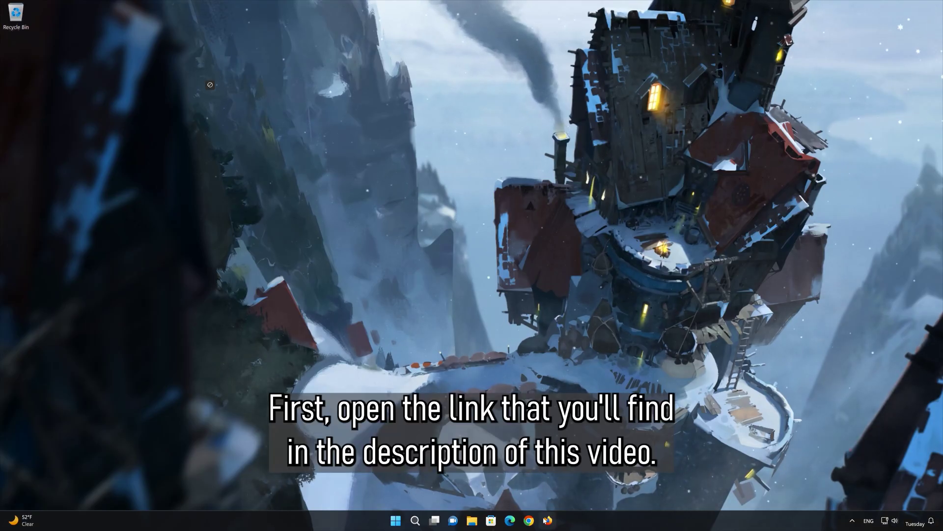
pyautogui.click(547, 519)
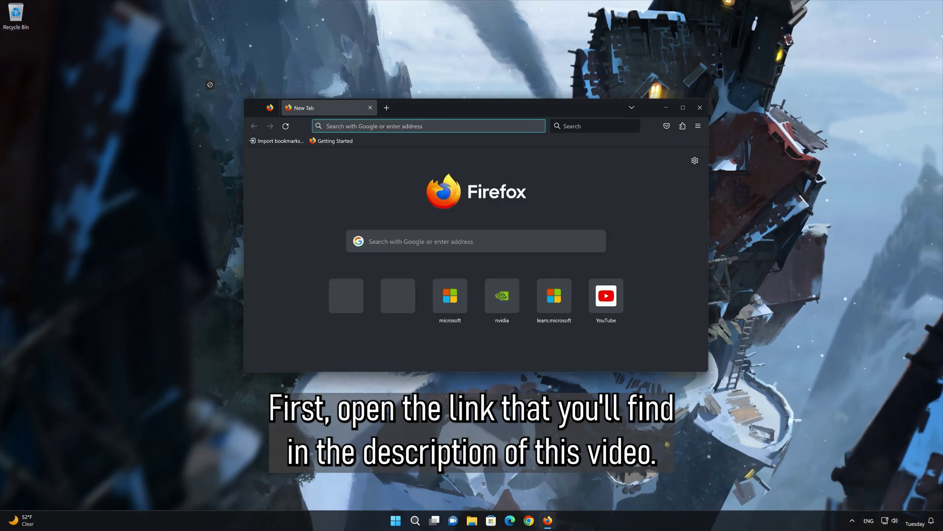
pyautogui.rightClick(427, 127)
pyautogui.click(444, 191)
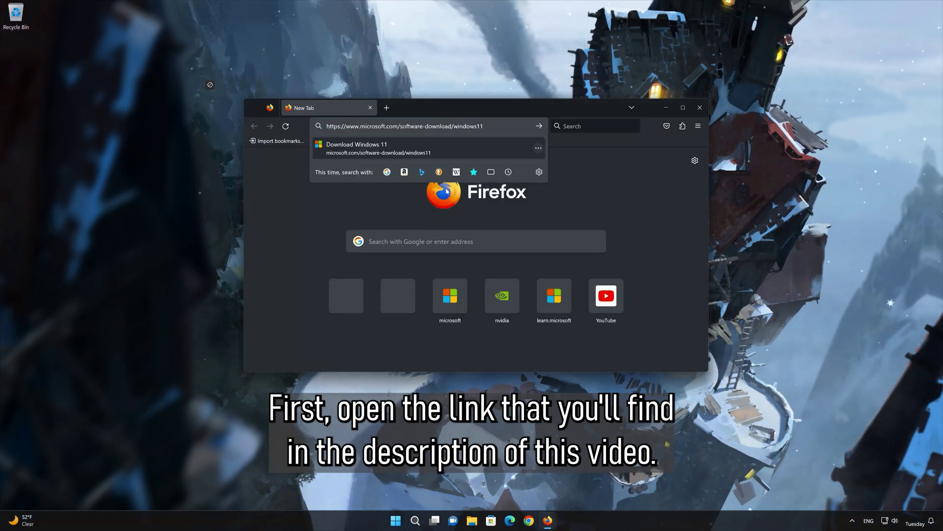
pyautogui.press('Return')
# Step: Download the media creation tool from the Create Windows 11 Installation Media section and close the browser
pyautogui.scroll(-4, 447, 194)
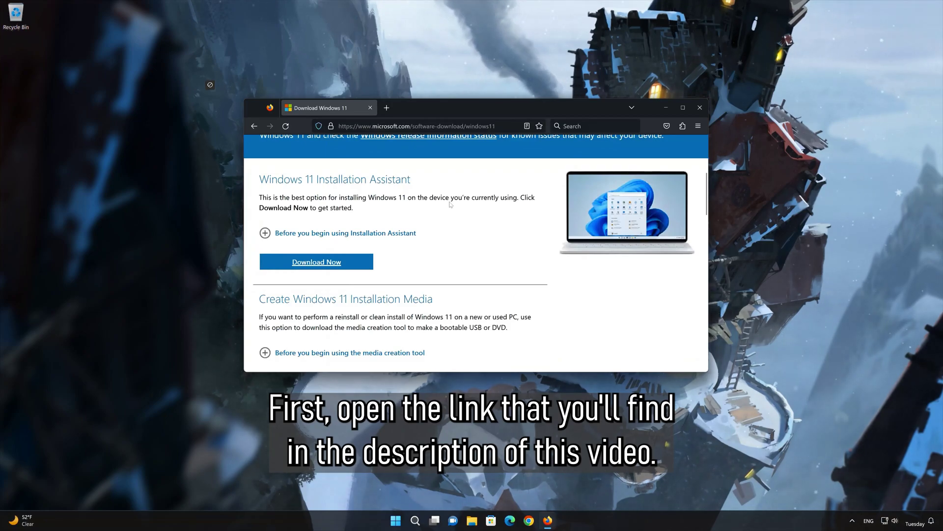
pyautogui.scroll(-3, 450, 204)
pyautogui.scroll(1, 451, 204)
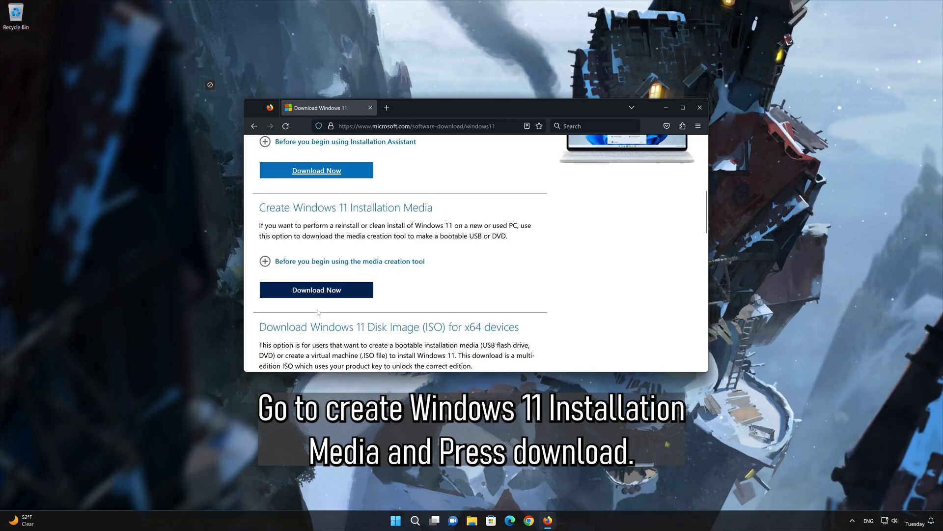
pyautogui.click(342, 284)
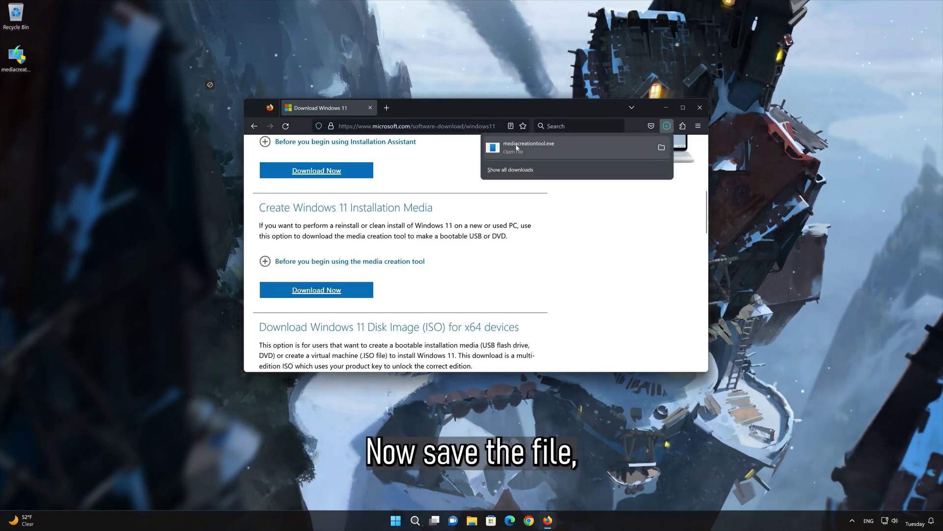
pyautogui.click(699, 107)
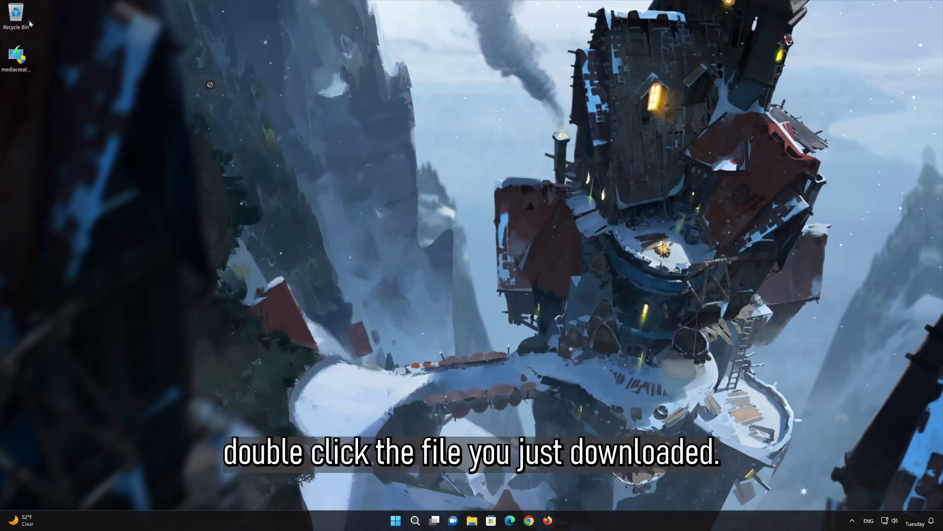
# Step: Run the downloaded mediacreationtool from the desktop, allow it to make changes, and accept the terms
pyautogui.doubleClick(19, 63)
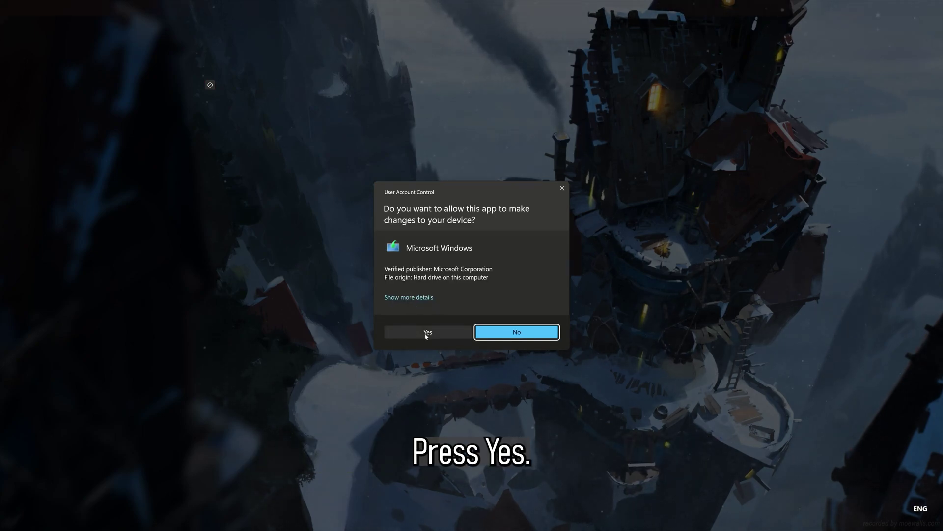
pyautogui.click(428, 335)
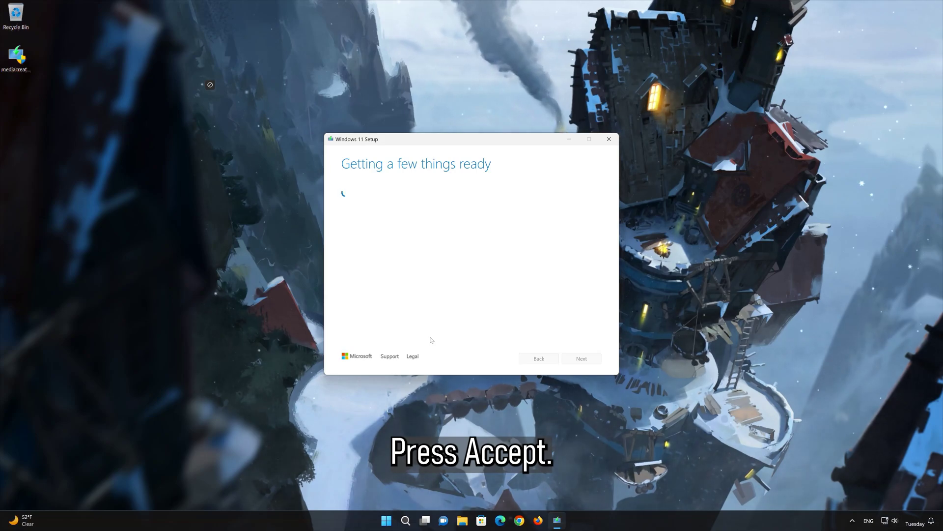
pyautogui.click(589, 359)
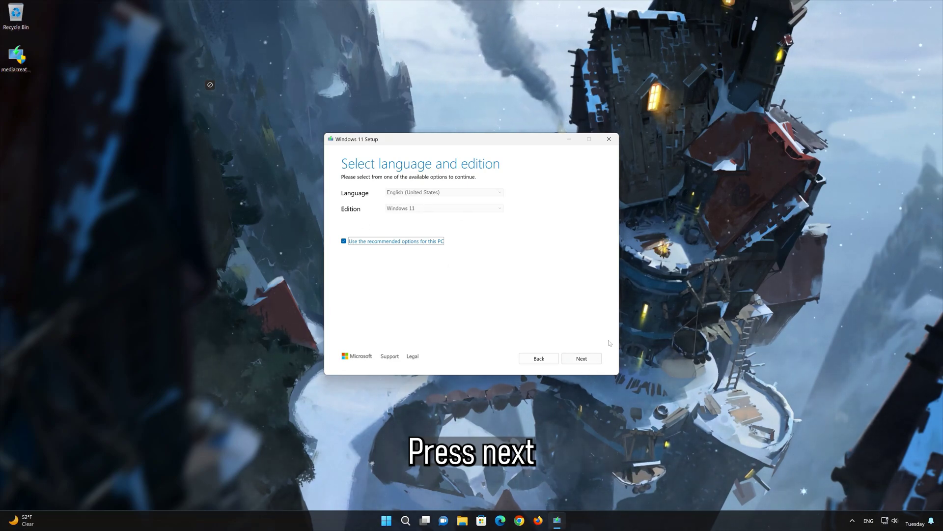
# Step: Keep the recommended language and edition, and choose ISO file as the media to create
pyautogui.click(591, 362)
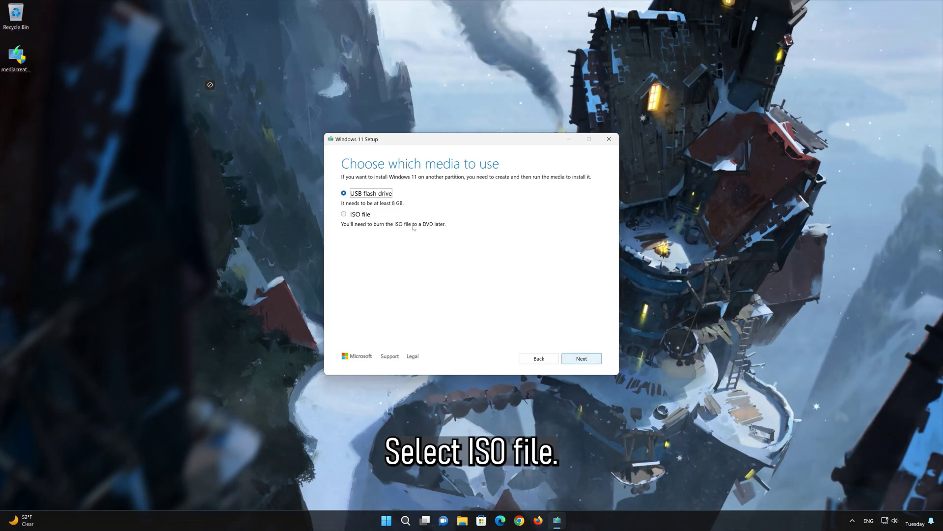
pyautogui.click(343, 215)
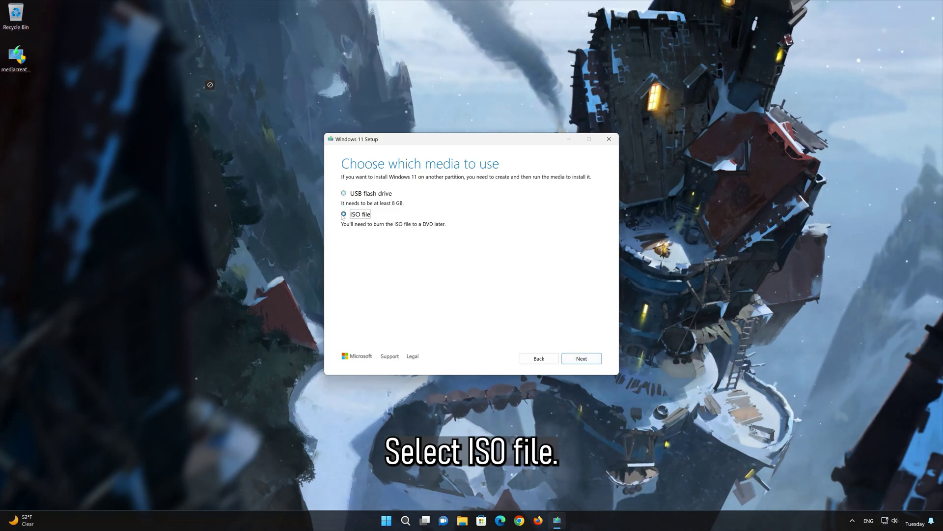
pyautogui.click(581, 359)
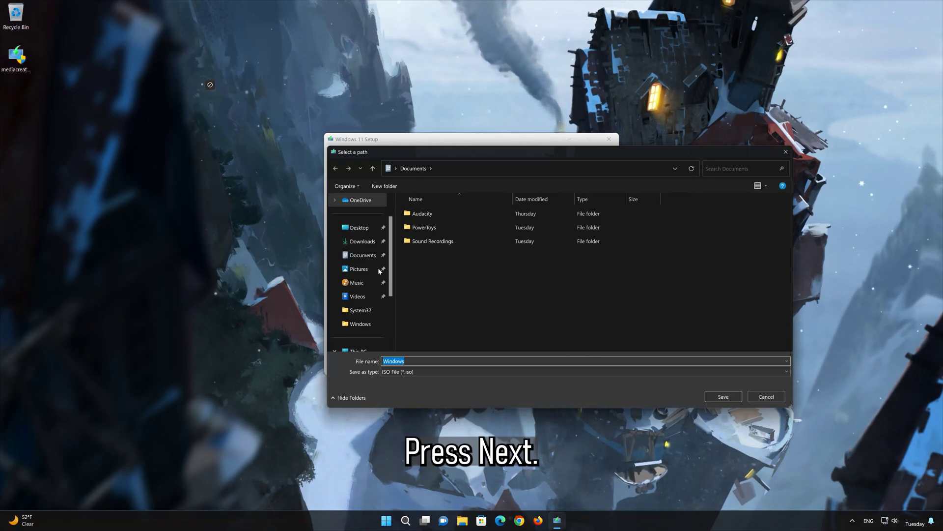
# Step: Save the ISO file to the Desktop as Windows11
pyautogui.click(358, 228)
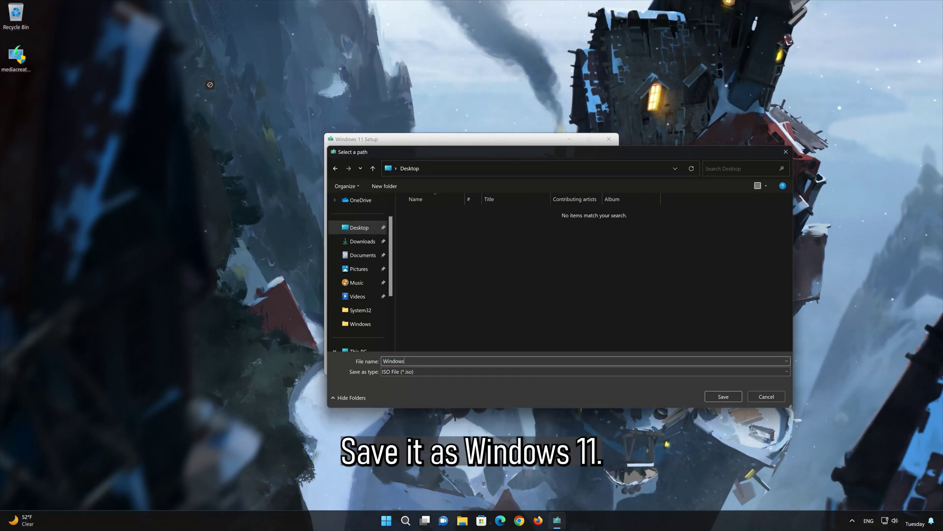
pyautogui.write('11')
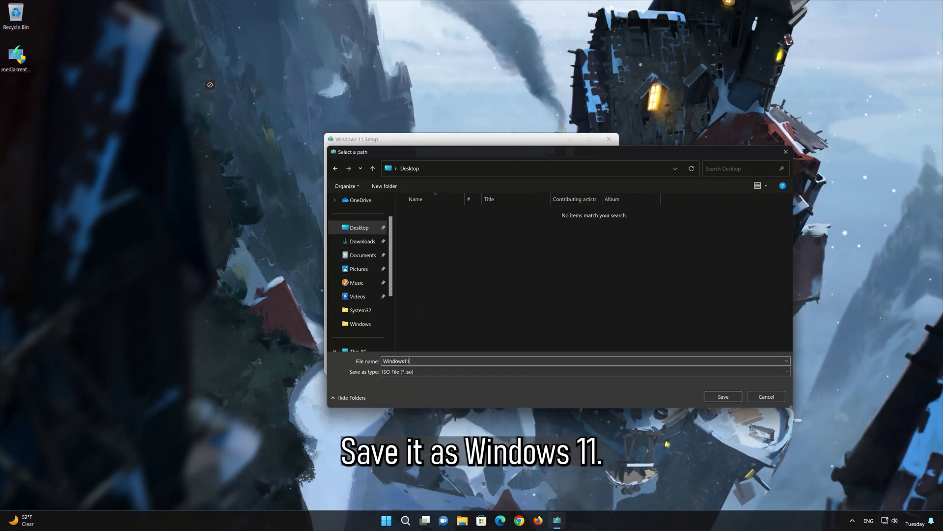
pyautogui.click(723, 396)
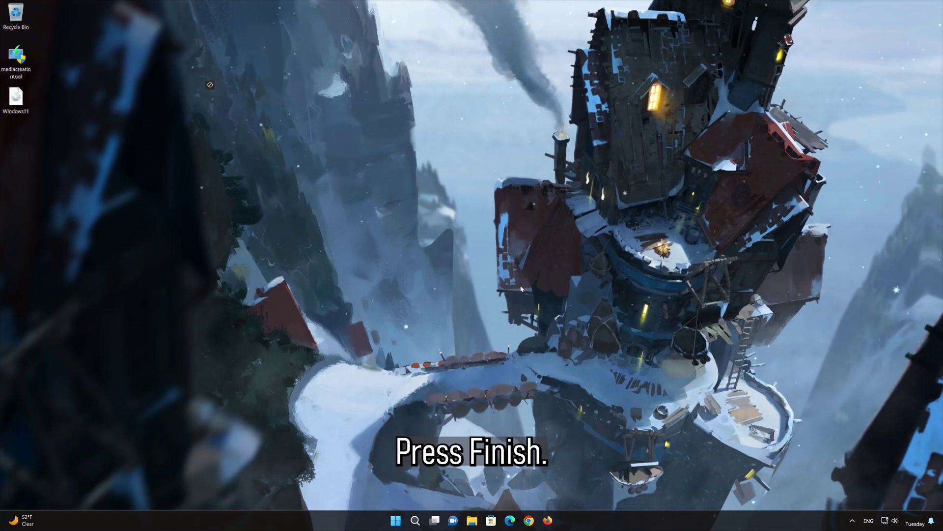
# Step: Open the Windows11 ISO file from the desktop, run its setup application, and allow it to make changes
pyautogui.click(16, 102)
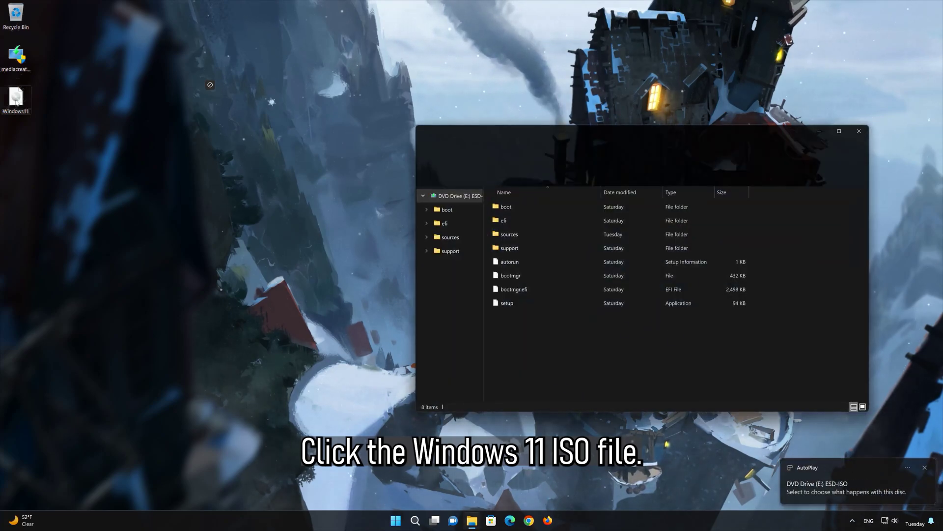
pyautogui.moveTo(551, 133); pyautogui.dragTo(456, 105)
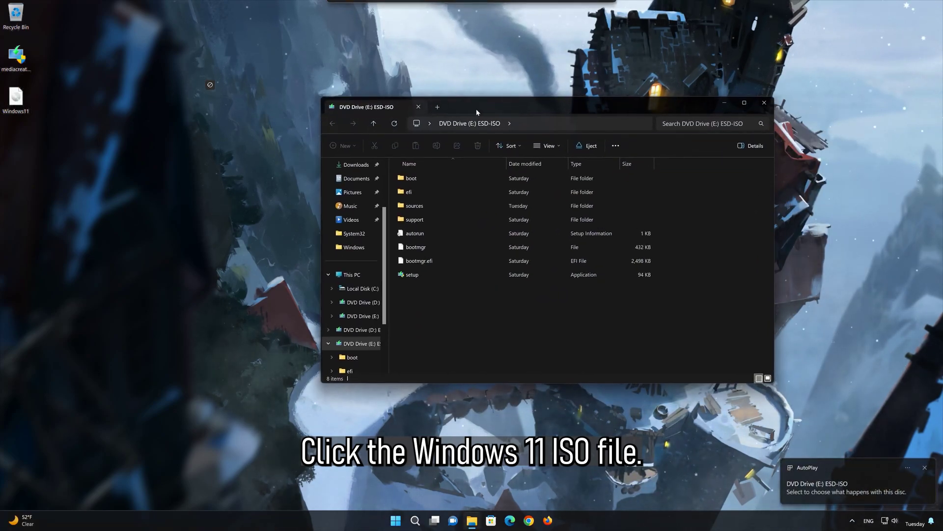
pyautogui.doubleClick(412, 274)
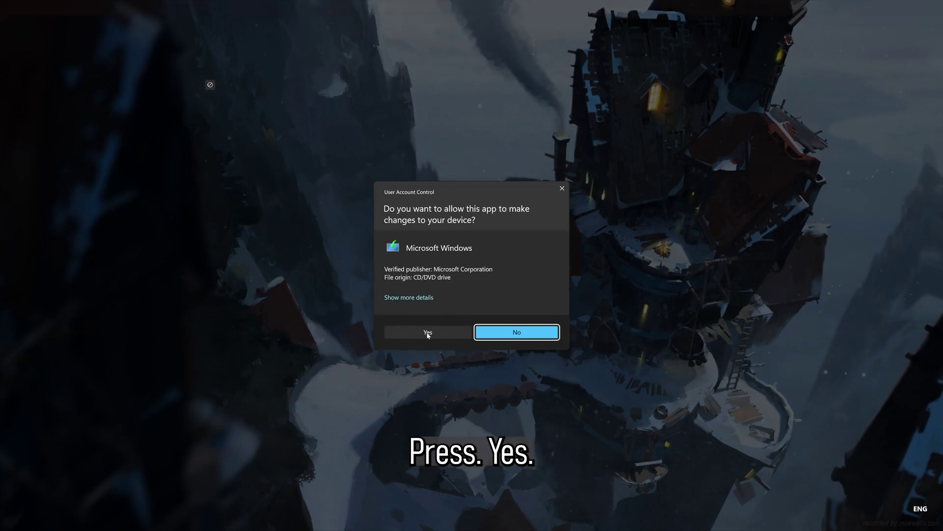
pyautogui.click(427, 333)
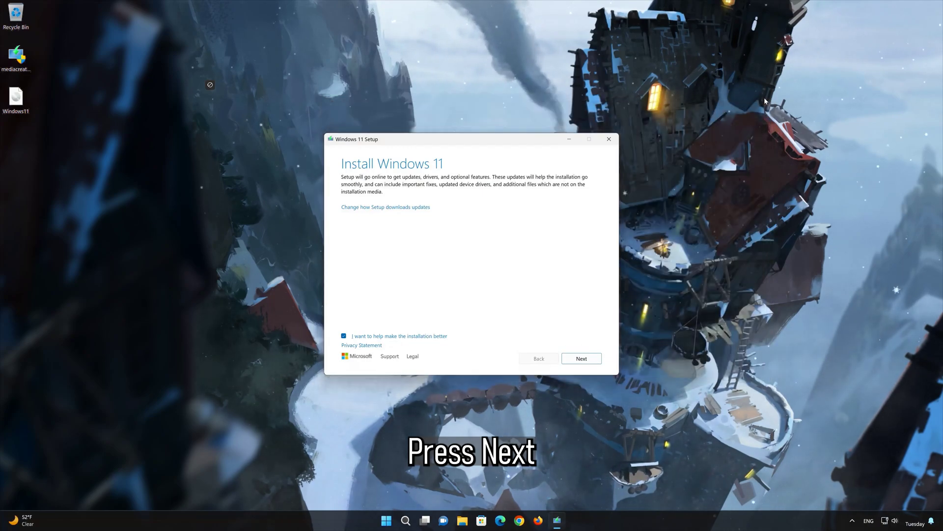
# Step: Proceed through Windows 11 Setup and start installing Windows 11 Pro, keeping personal files and apps
pyautogui.click(584, 363)
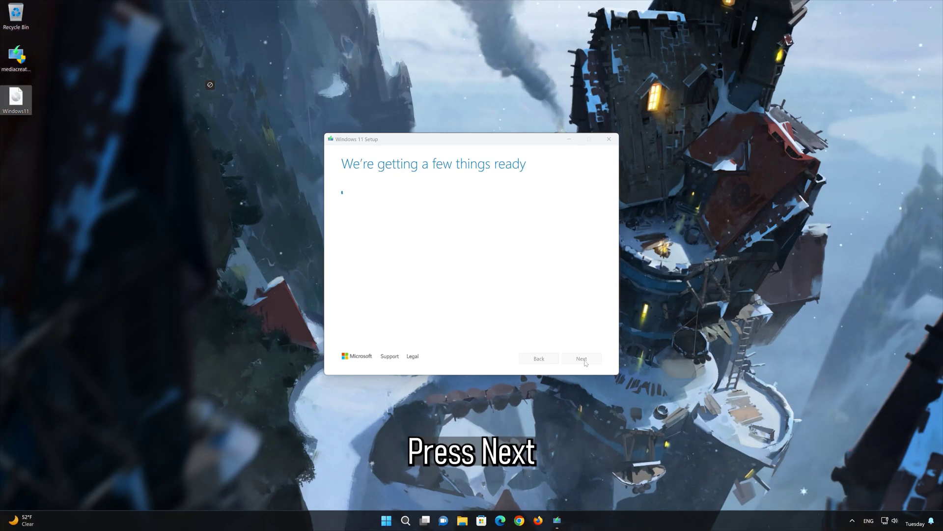
pyautogui.click(583, 358)
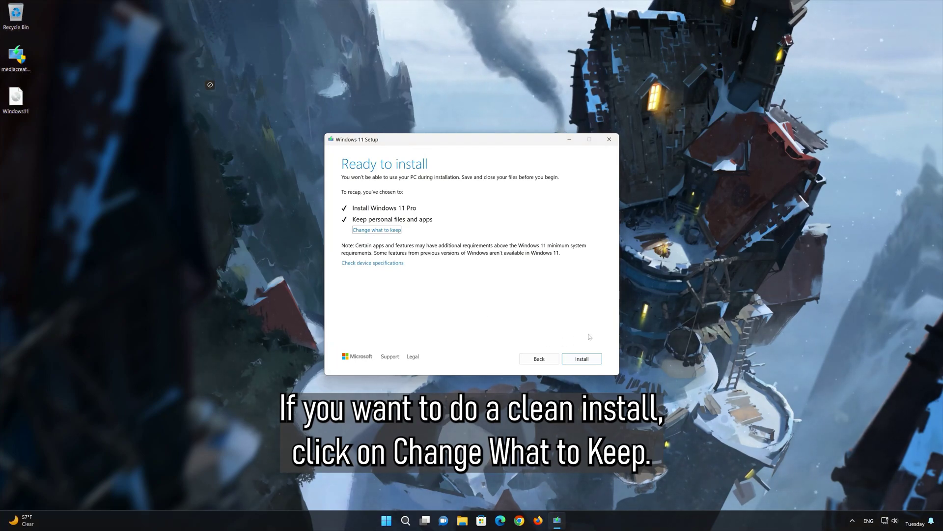
pyautogui.click(574, 362)
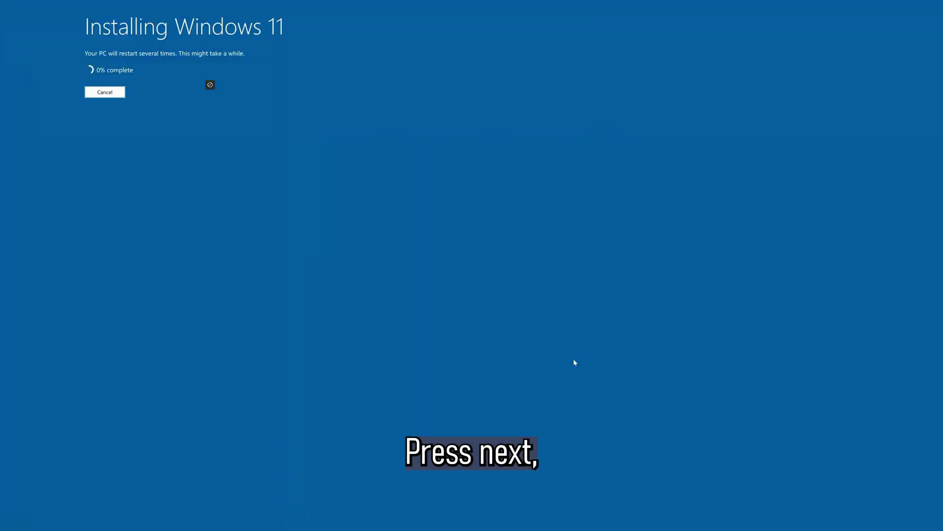